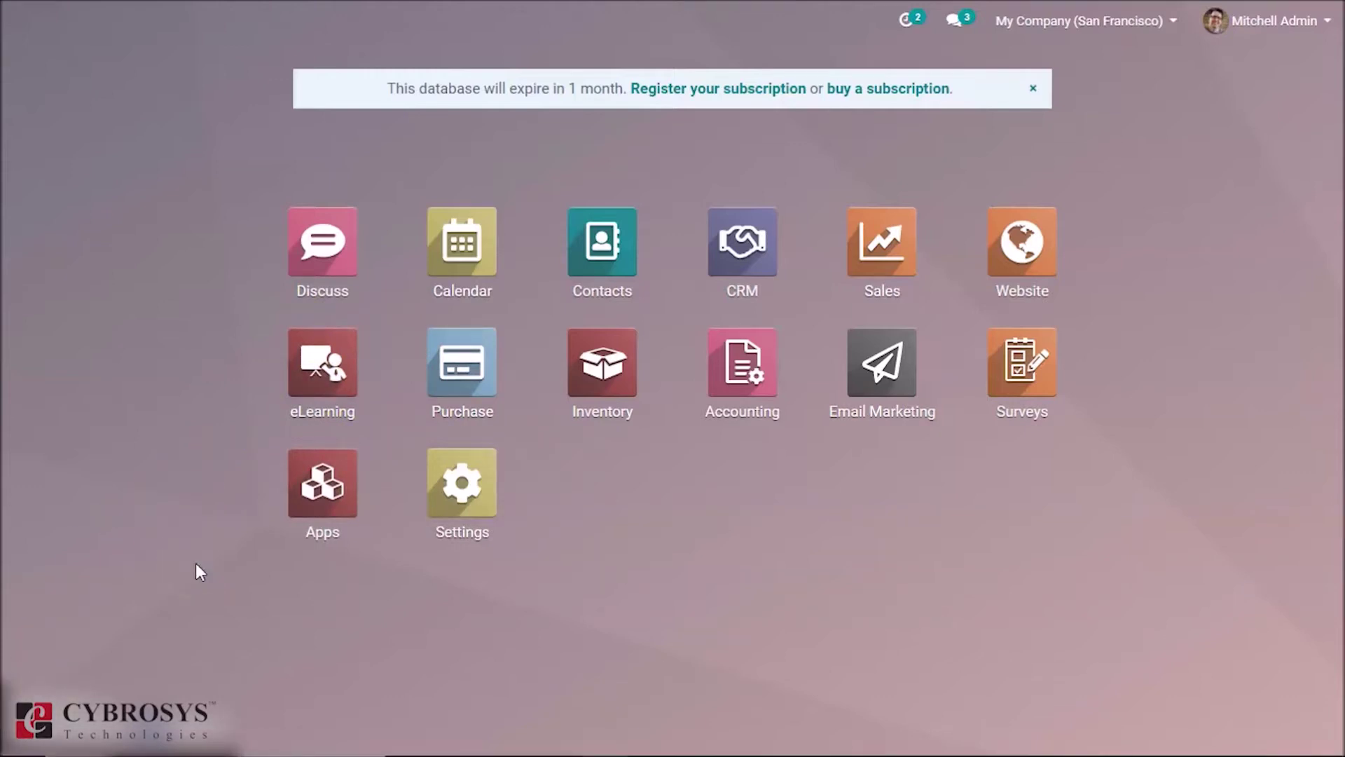
Step: Open eLearning and the options menu on the Basics of Gardening course card
{"action": "left_click", "coordinate": [329, 390]}
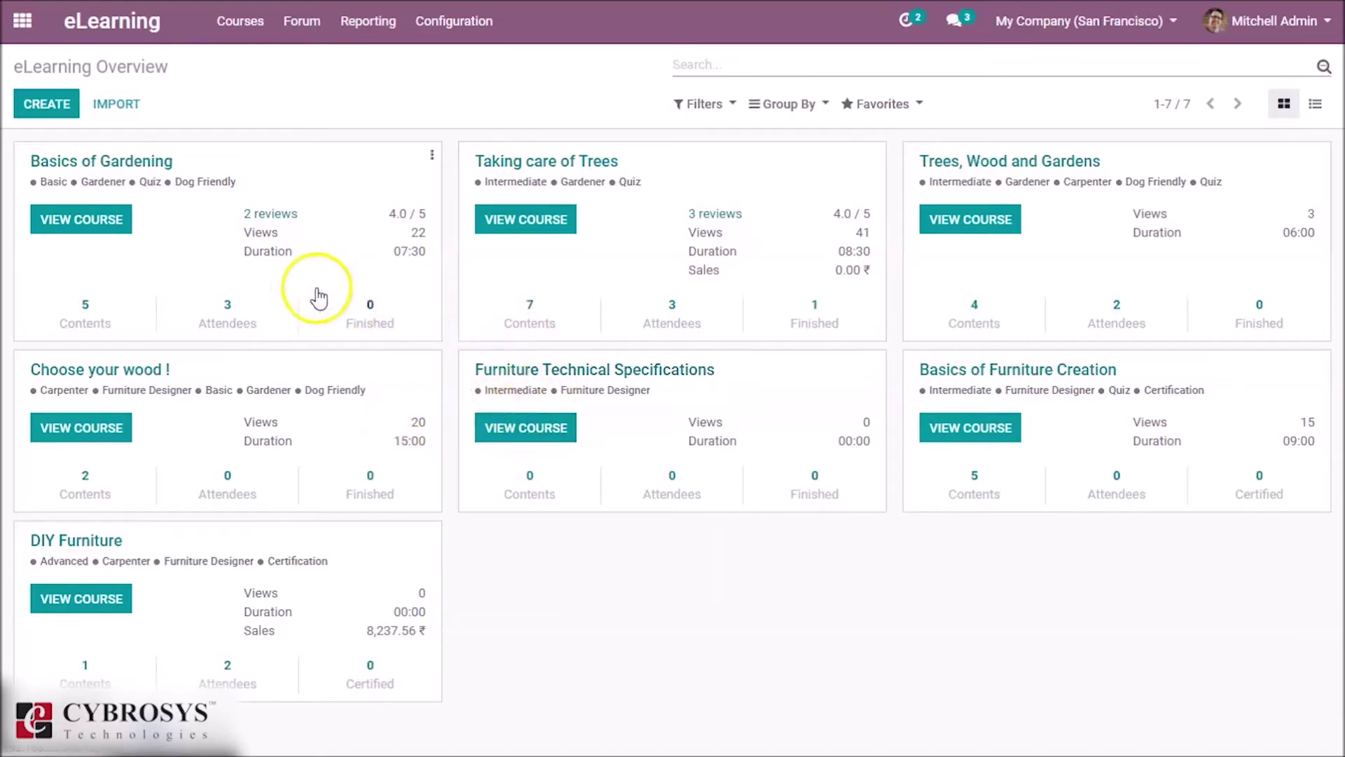
{"action": "left_click", "coordinate": [431, 155]}
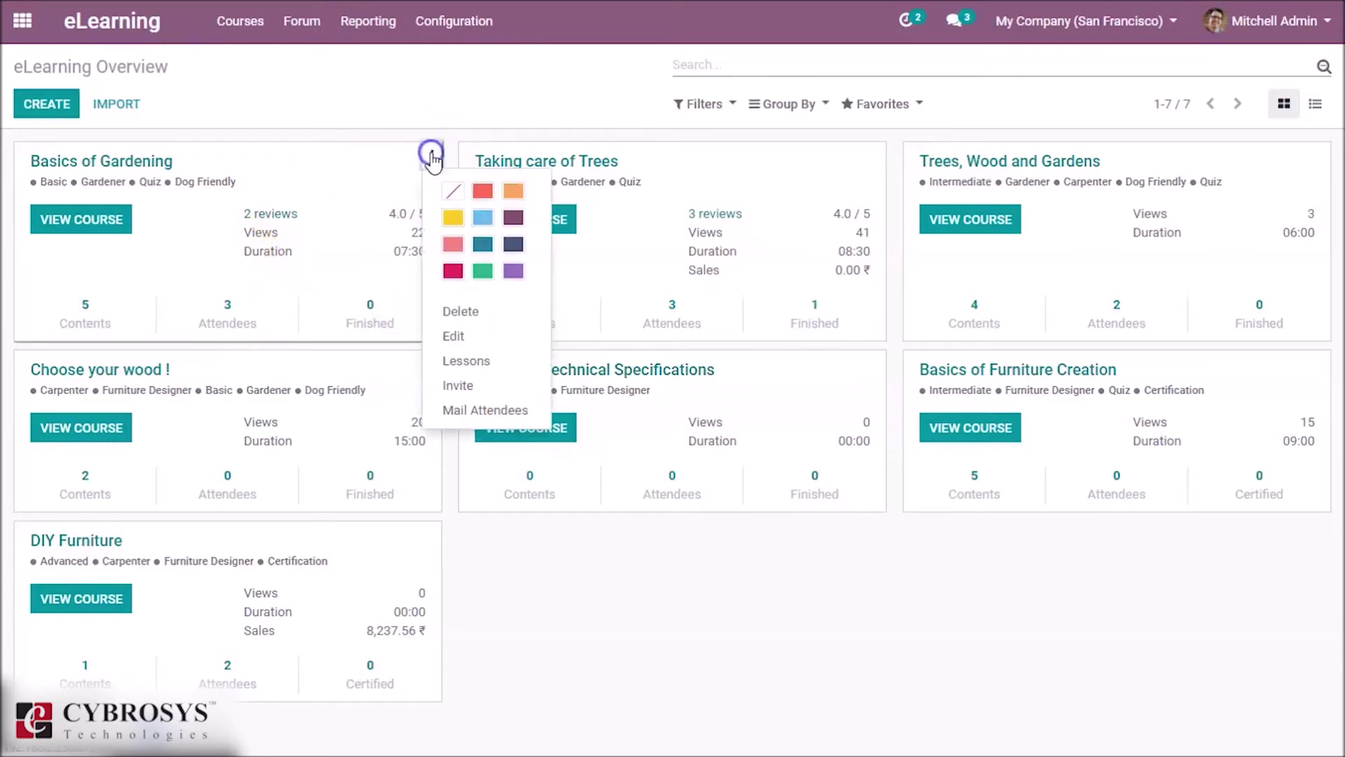
Step: Edit the Basics of Gardening course and show its description, 'Learn the basics of gardening !'
{"action": "left_click", "coordinate": [452, 334]}
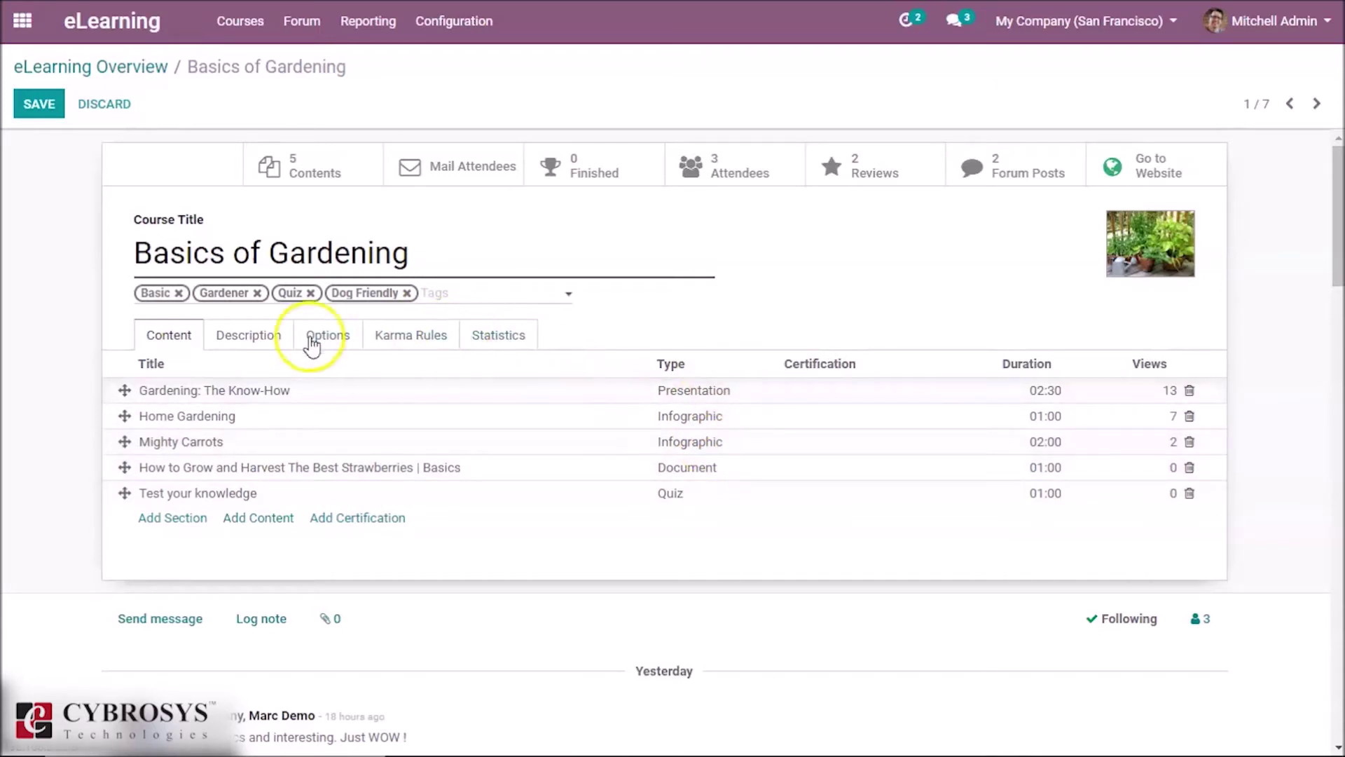
{"action": "left_click", "coordinate": [249, 334]}
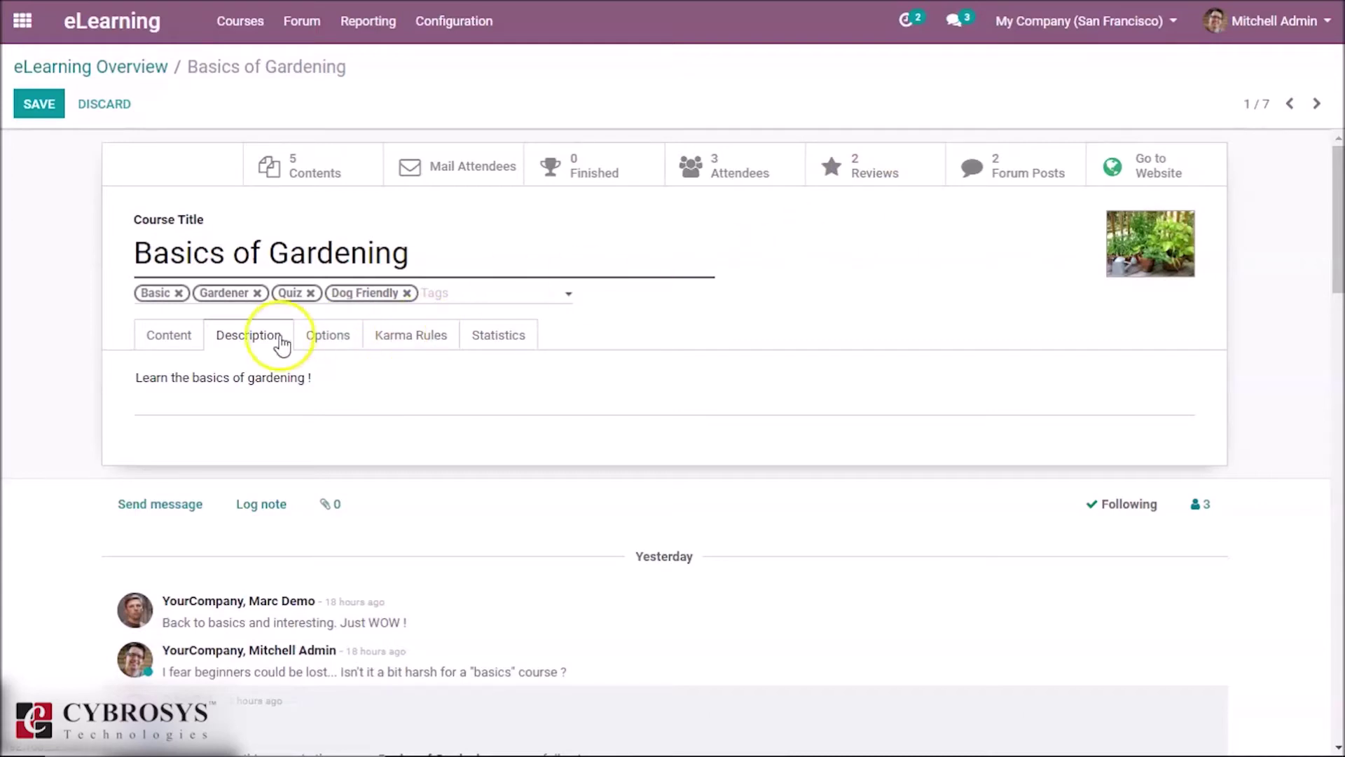
Step: Review the course's Content and Options tabs, then open the Gardening: The Know-How lesson
{"action": "left_click", "coordinate": [170, 339]}
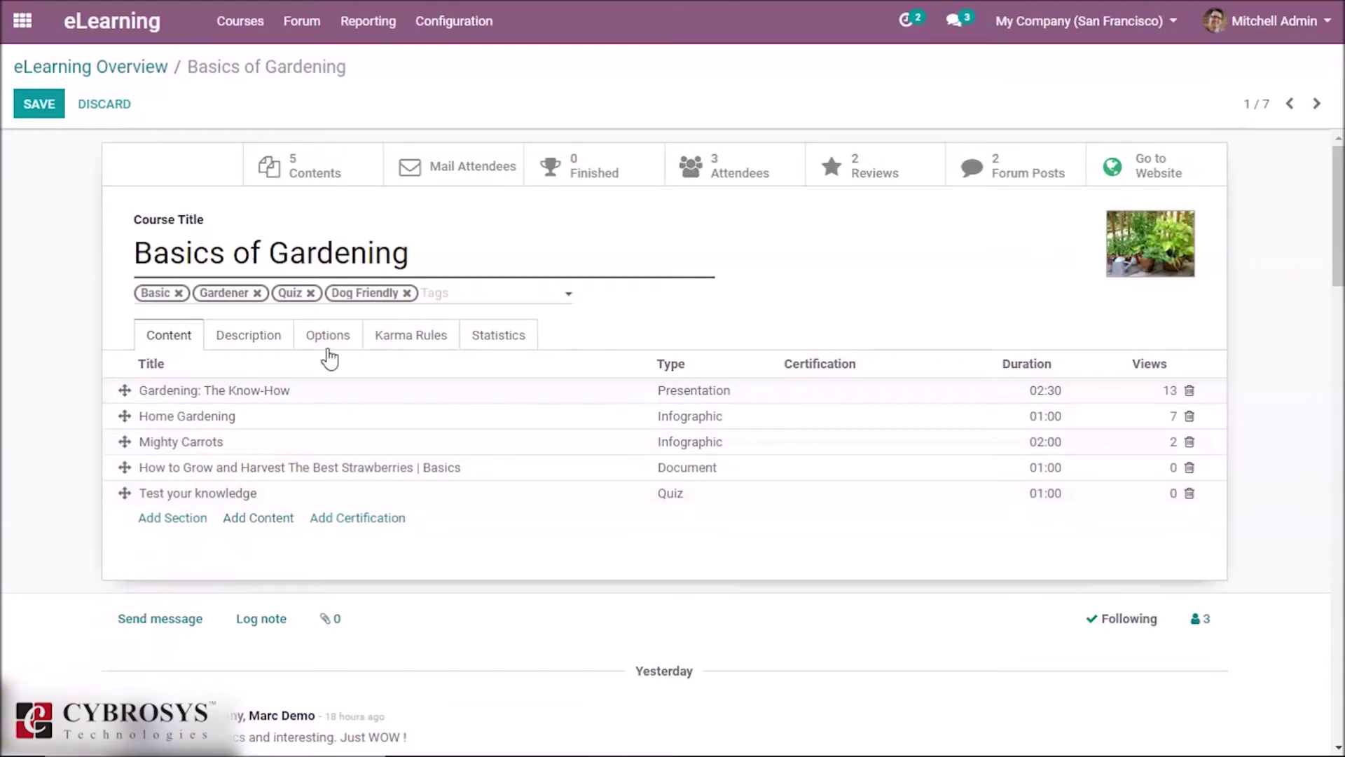
{"action": "left_click", "coordinate": [335, 340]}
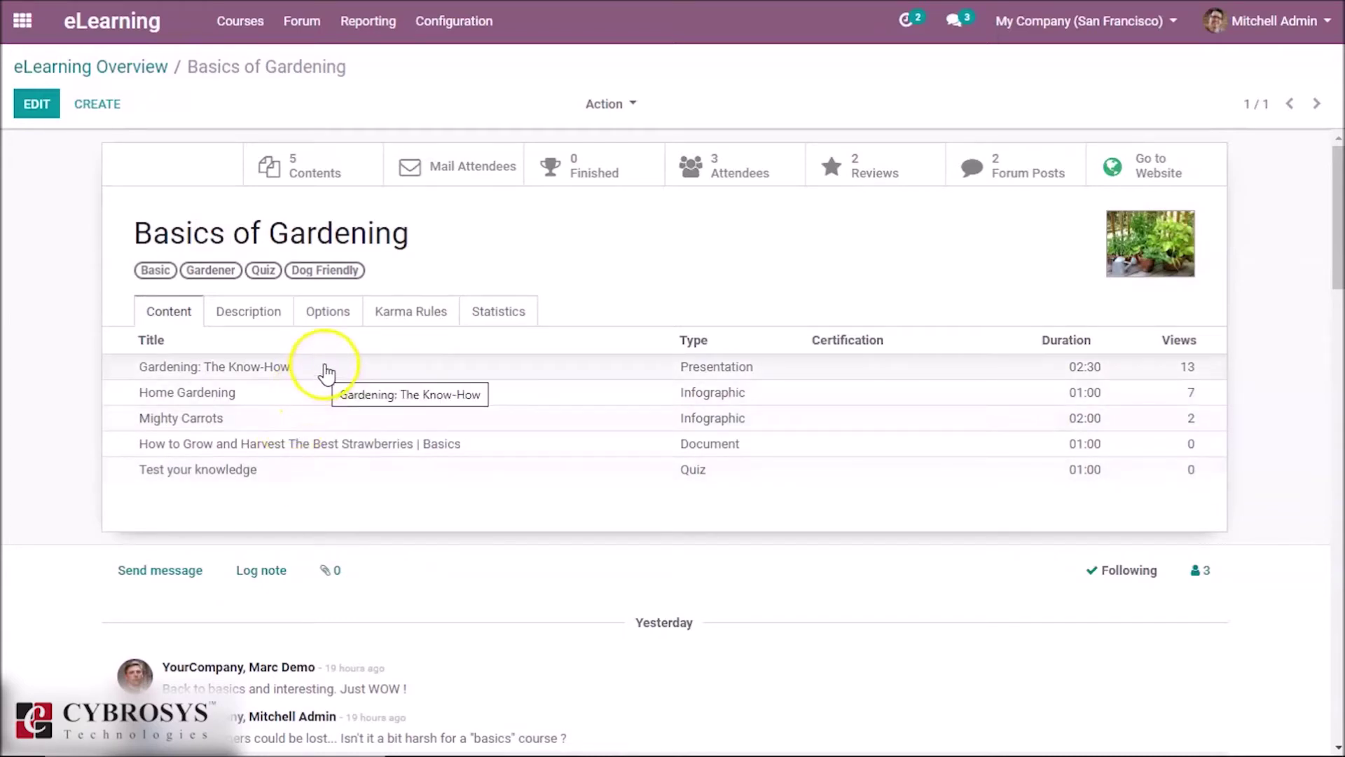
{"action": "left_click", "coordinate": [324, 365]}
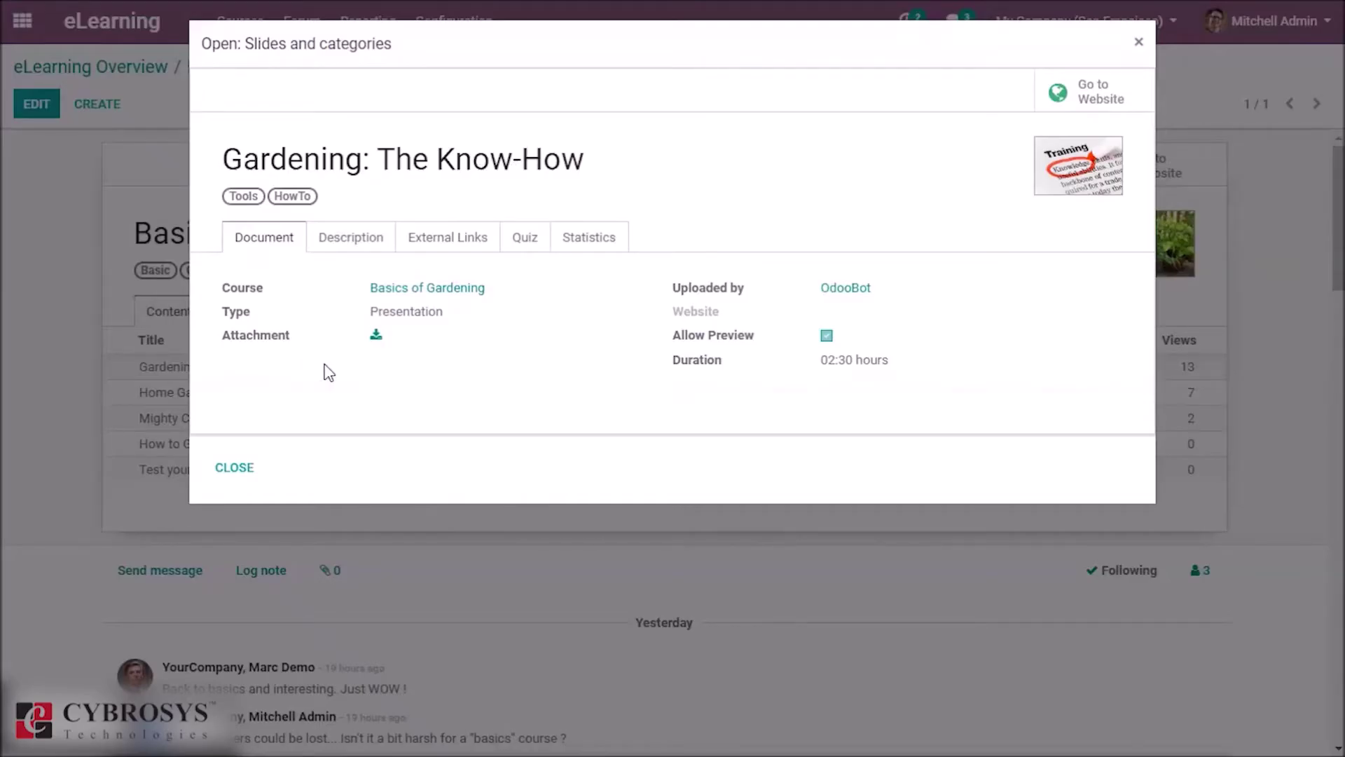
Step: Put the Basics of Gardening course in edit mode and reopen Gardening: The Know-How for editing
{"action": "left_click", "coordinate": [238, 467]}
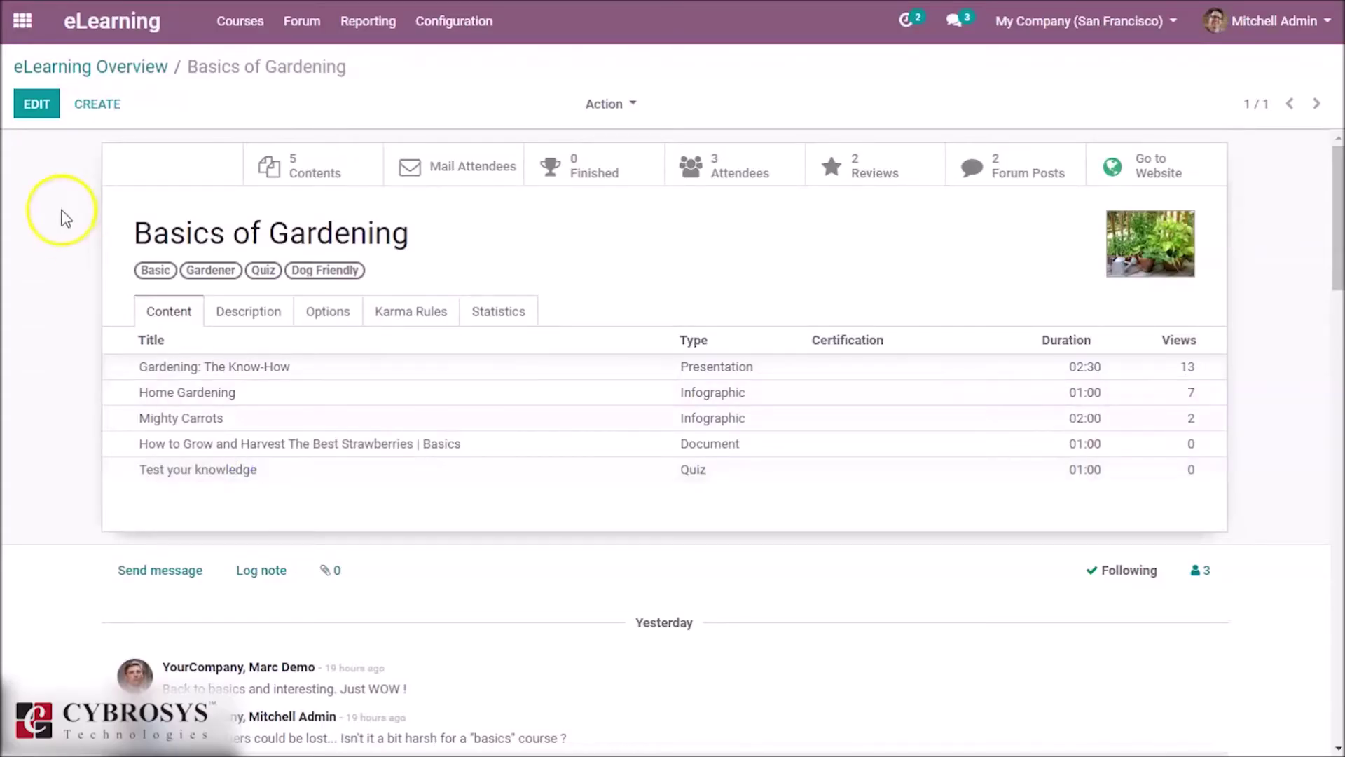
{"action": "left_click", "coordinate": [38, 107]}
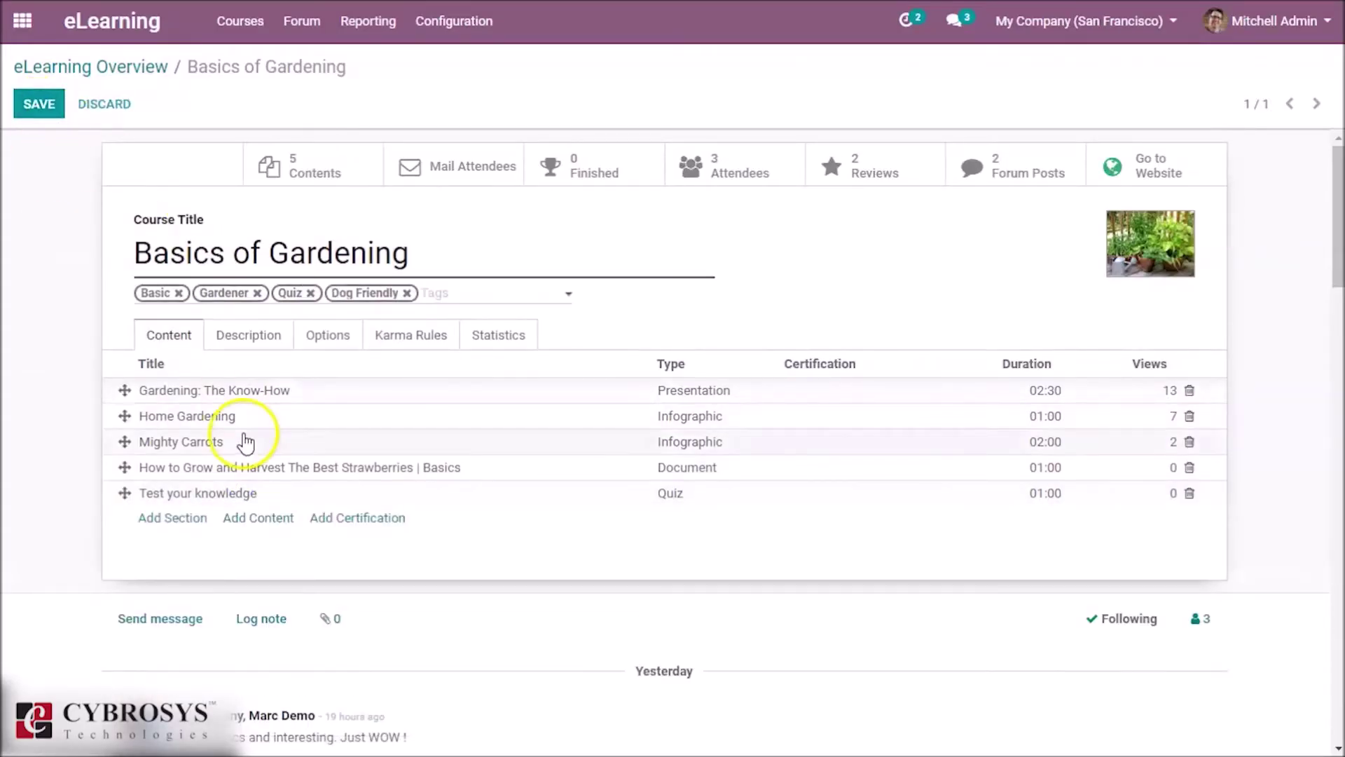
{"action": "left_click", "coordinate": [259, 390]}
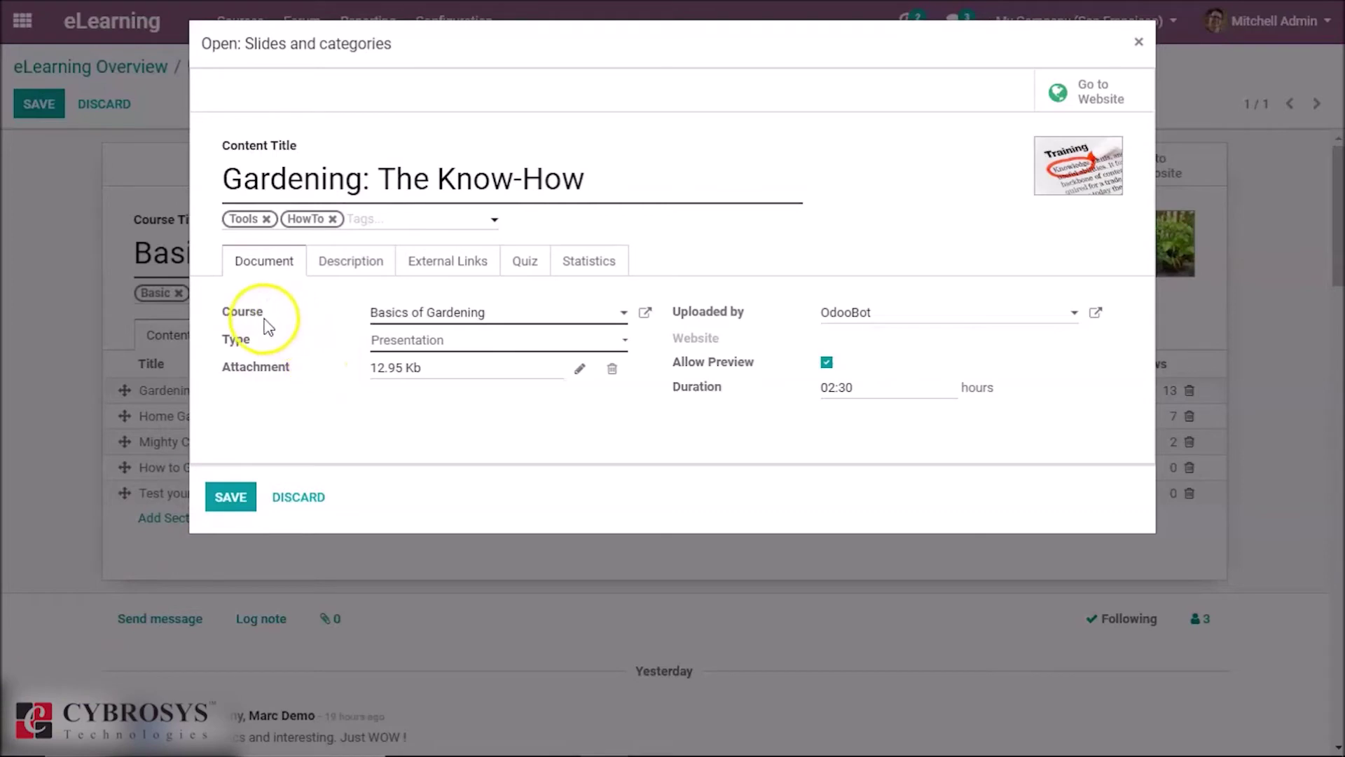
Step: Change the Gardening: The Know-How lesson's type to Video
{"action": "left_click", "coordinate": [457, 317]}
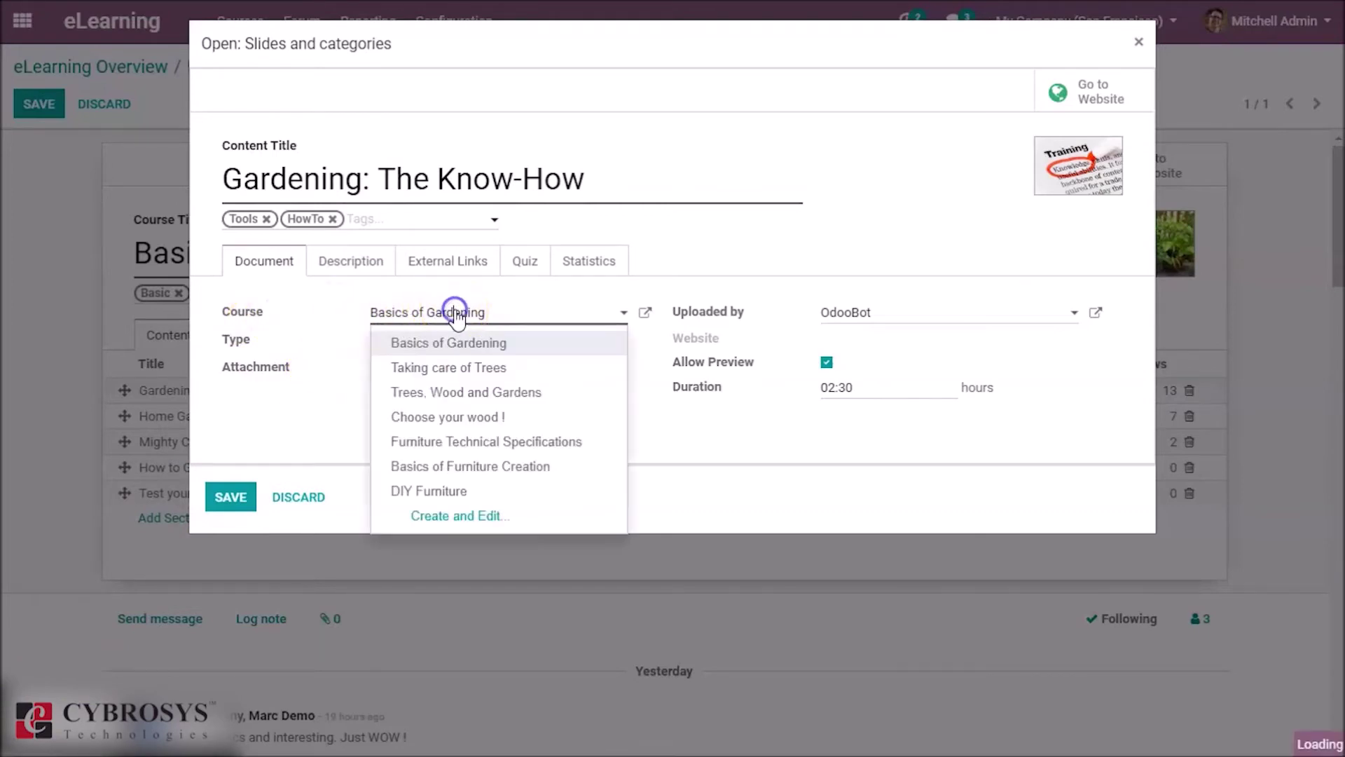
{"action": "left_click", "coordinate": [429, 344]}
{"action": "left_click", "coordinate": [429, 342]}
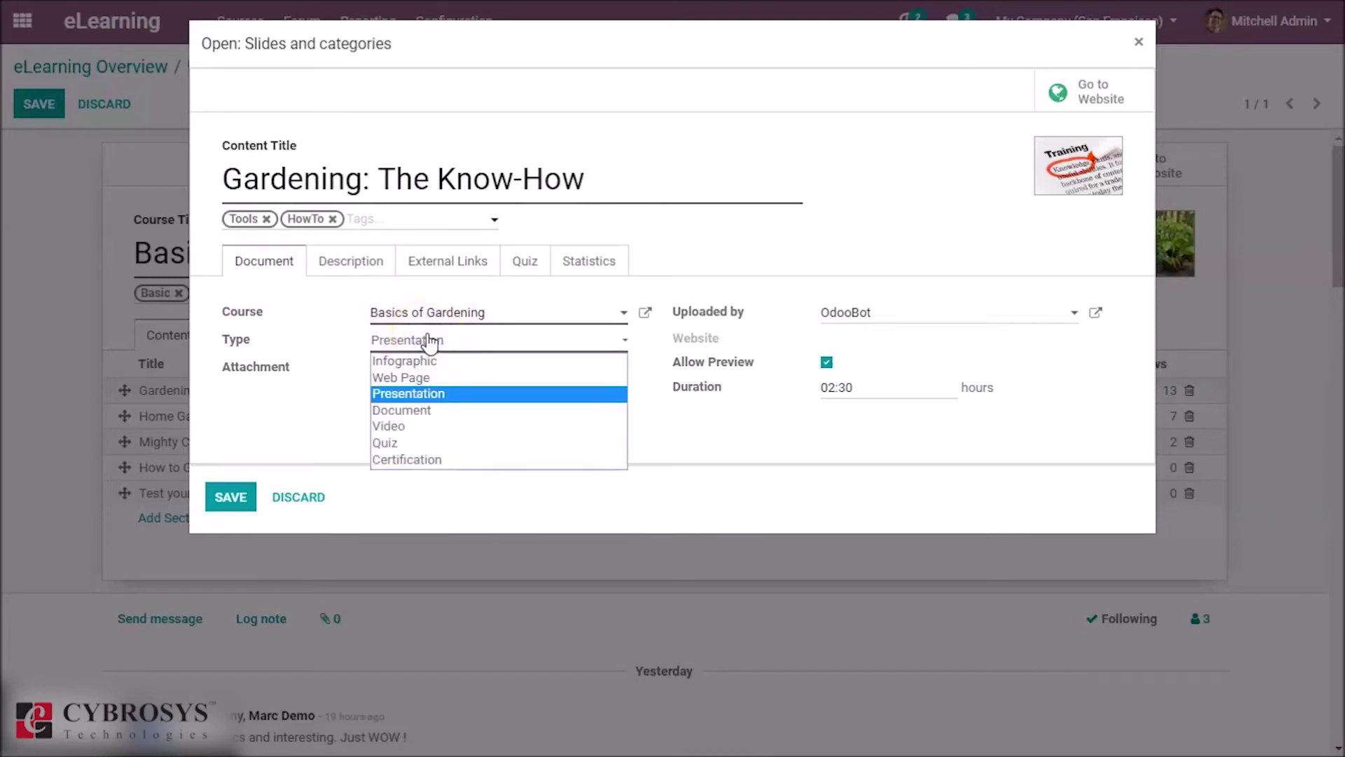
{"action": "left_click", "coordinate": [446, 429]}
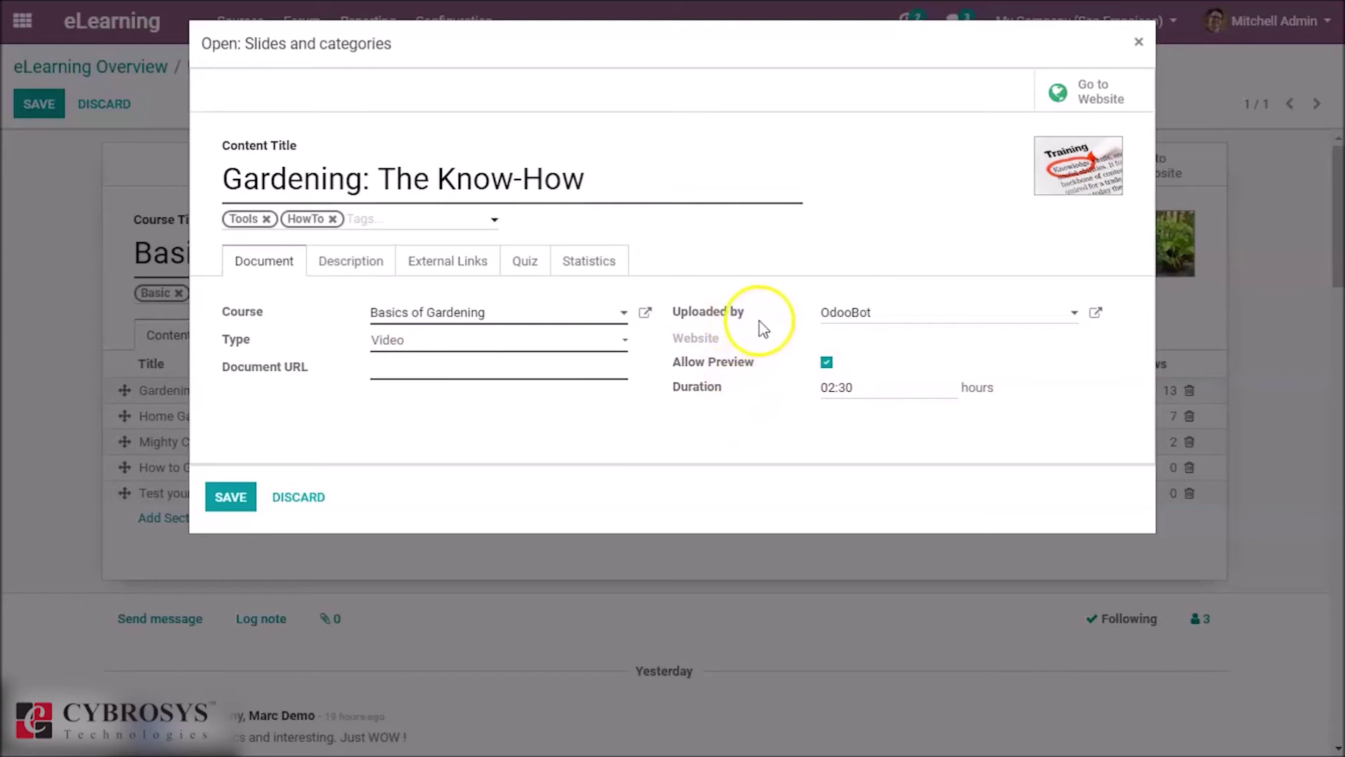
Step: Check the lesson's Uploaded by choices, its description and its empty External Links
{"action": "left_click", "coordinate": [720, 315]}
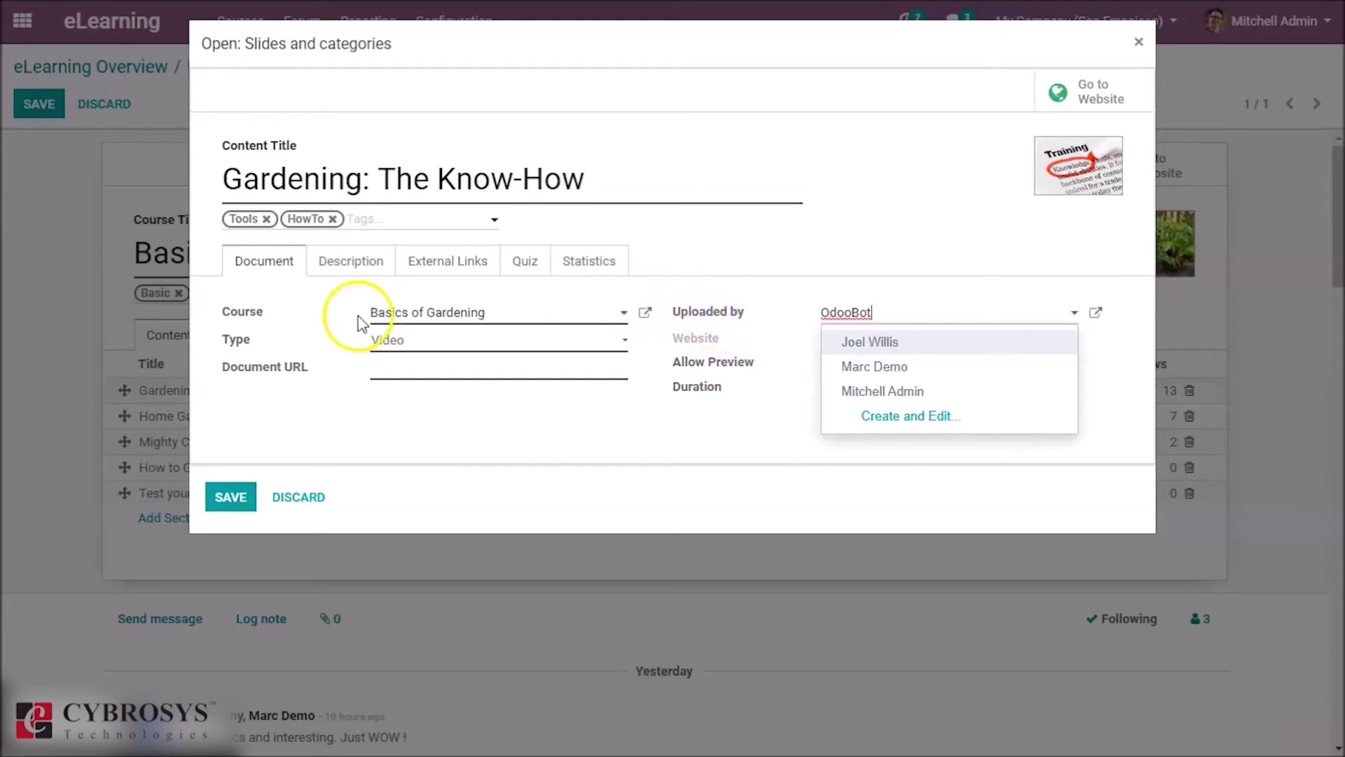
{"action": "left_click", "coordinate": [358, 262]}
{"action": "left_click", "coordinate": [438, 270]}
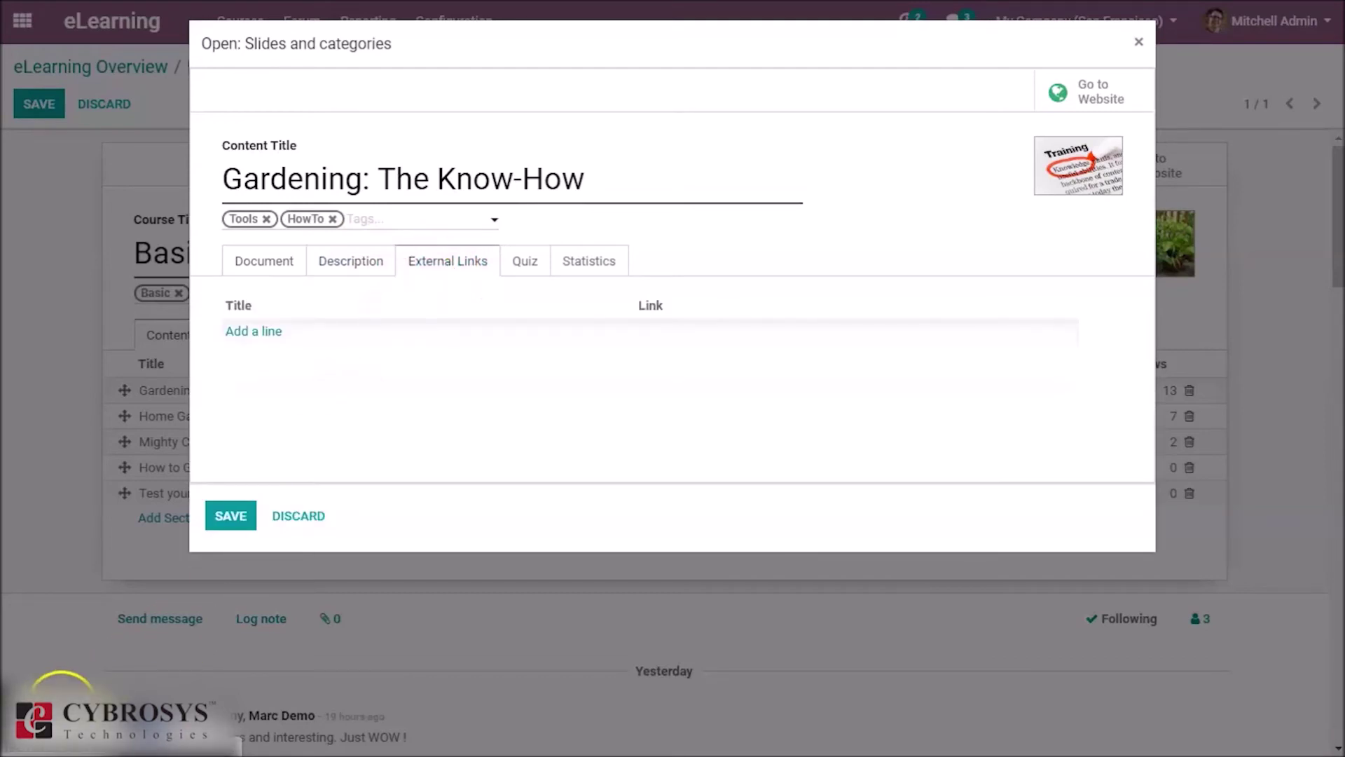
Step: Look over the lesson's Quiz and Statistics tabs and attempt to save it as a Video
{"action": "left_click", "coordinate": [527, 266]}
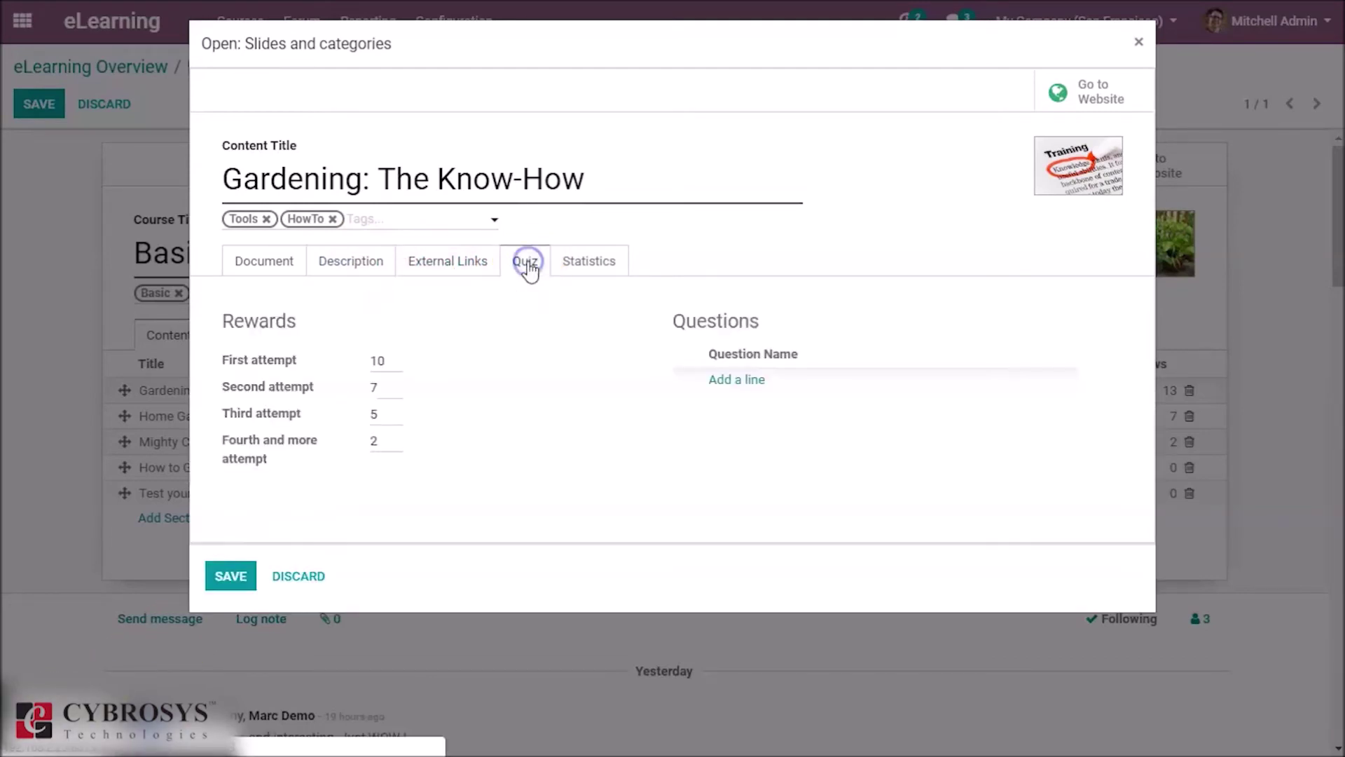
{"action": "left_click", "coordinate": [608, 264]}
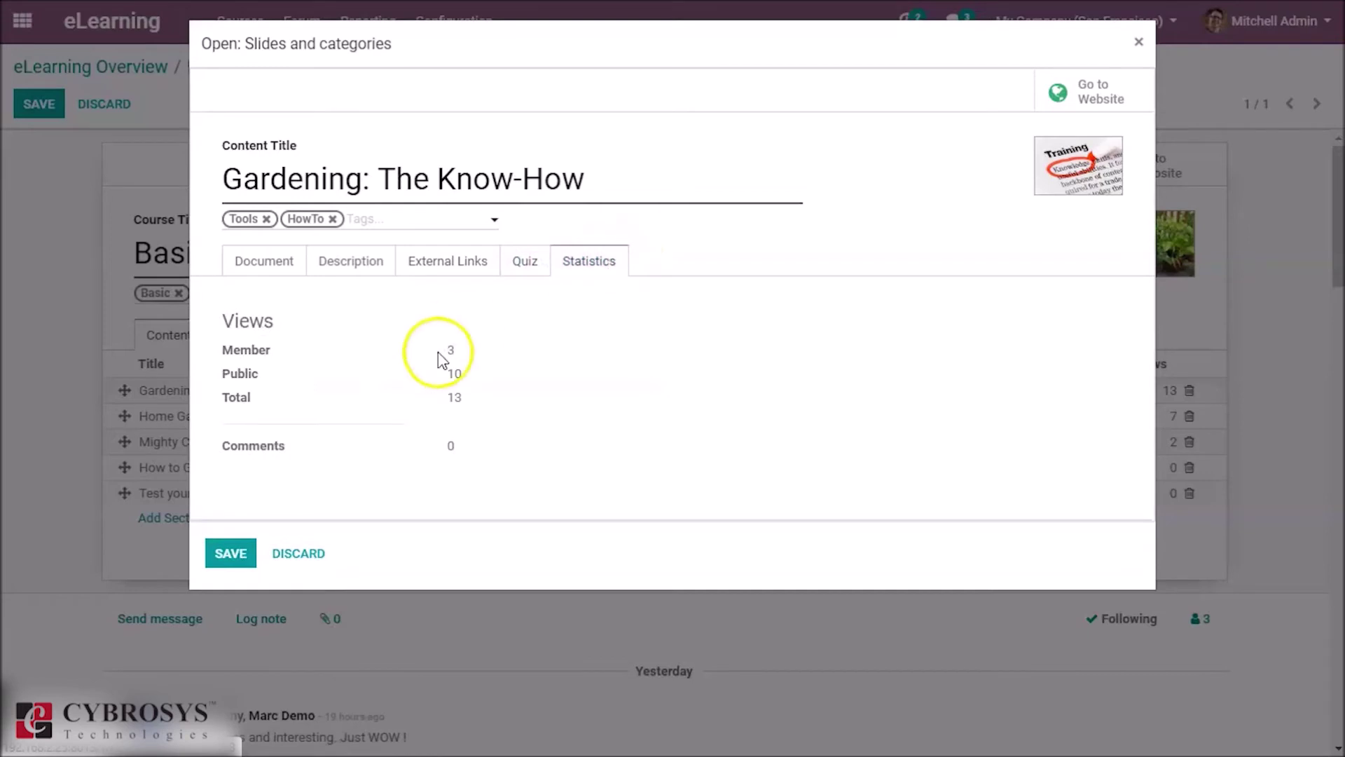
{"action": "left_click", "coordinate": [236, 565]}
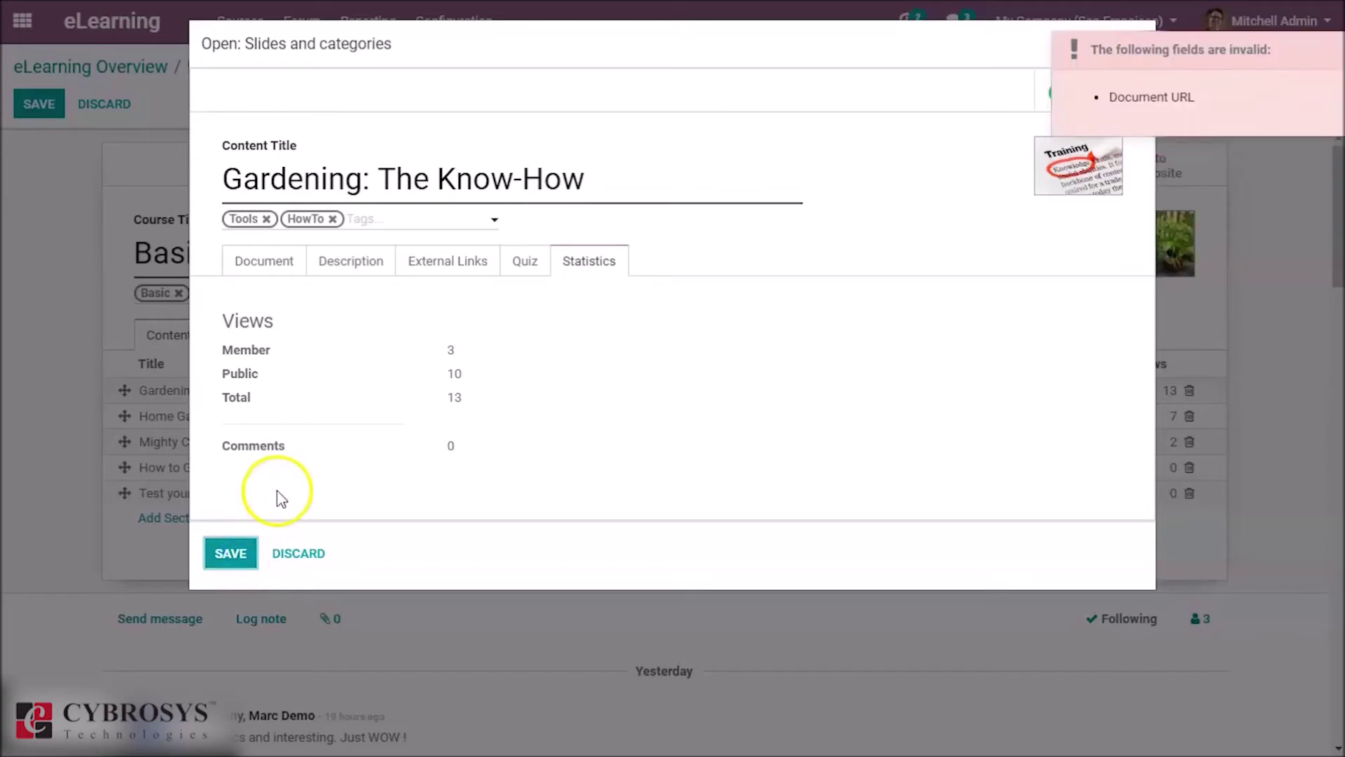
Step: Make Gardening: The Know-How an Infographic, save it and the course, and return to the overview
{"action": "left_click", "coordinate": [271, 267]}
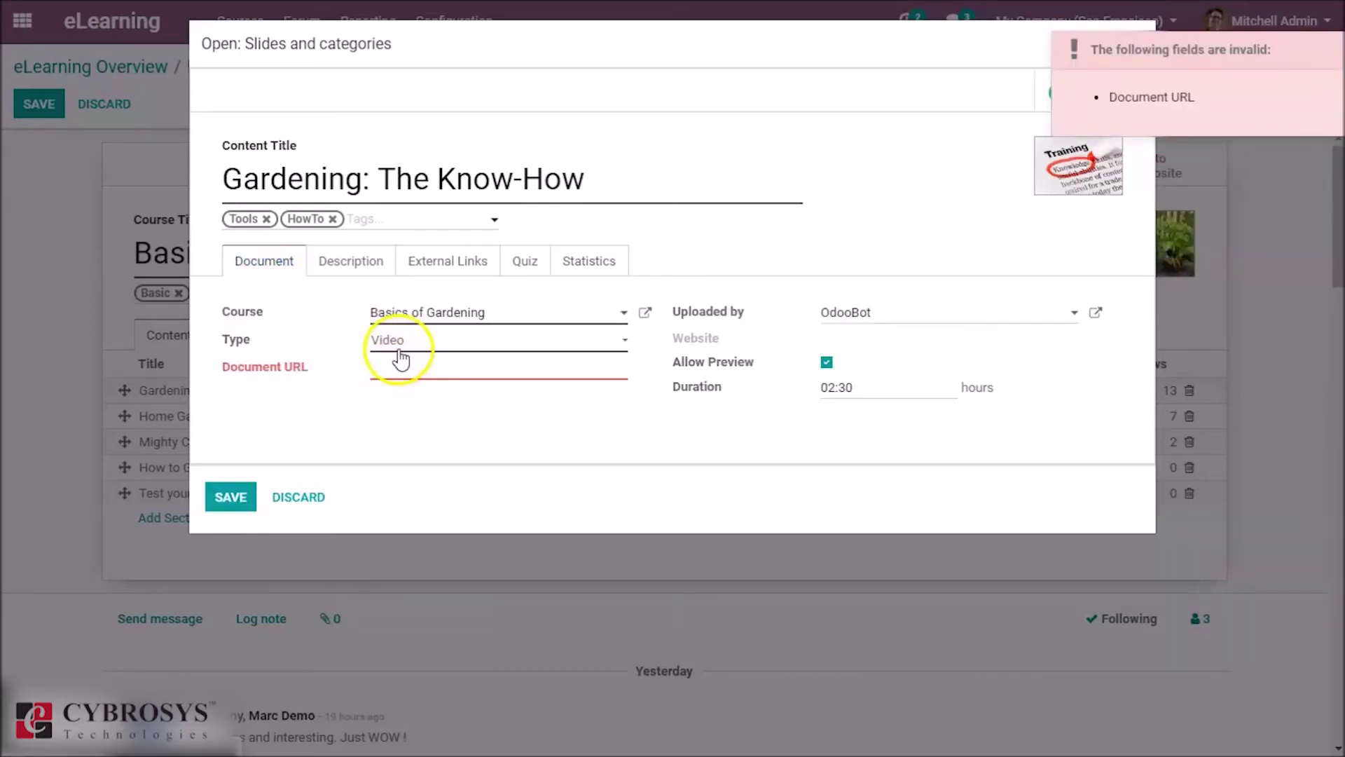
{"action": "left_click", "coordinate": [405, 341]}
{"action": "left_click", "coordinate": [409, 361]}
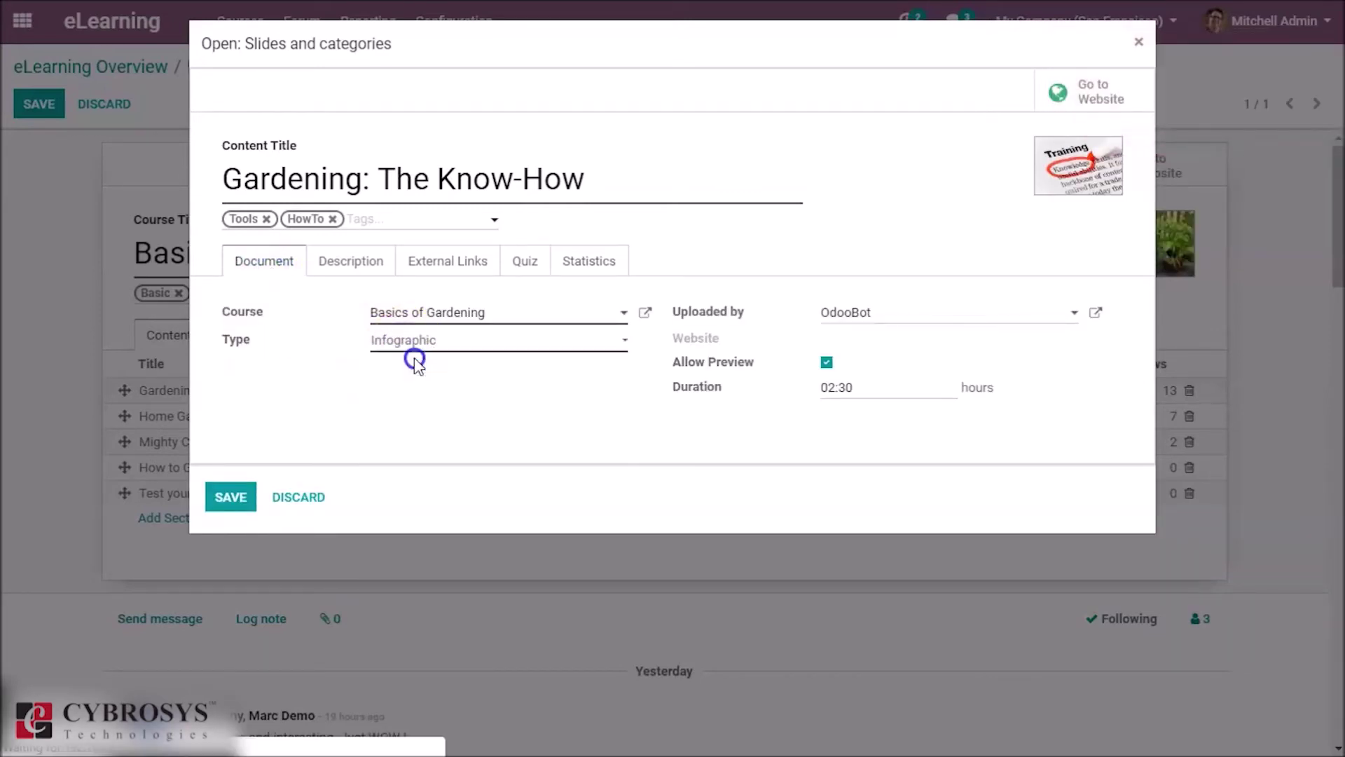
{"action": "left_click", "coordinate": [235, 499]}
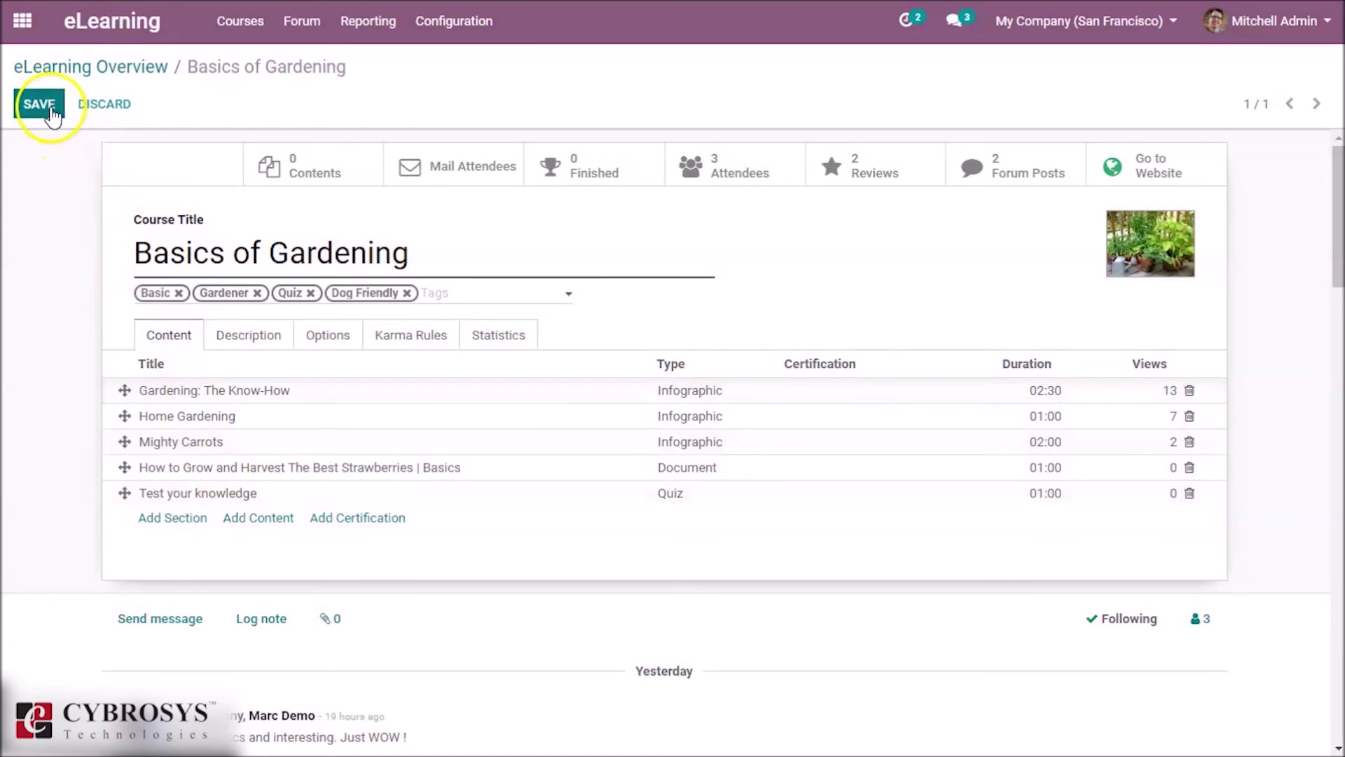
{"action": "left_click", "coordinate": [49, 107]}
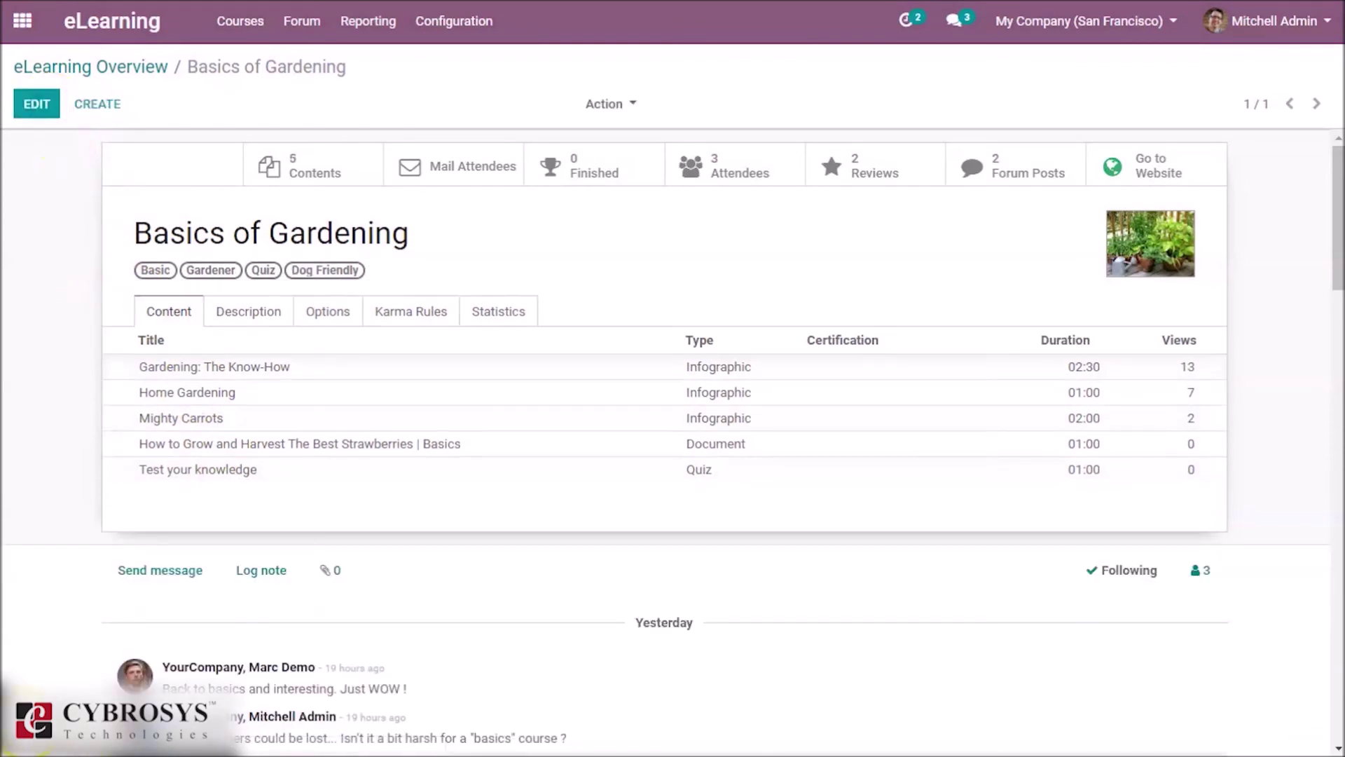
{"action": "left_click", "coordinate": [90, 67]}
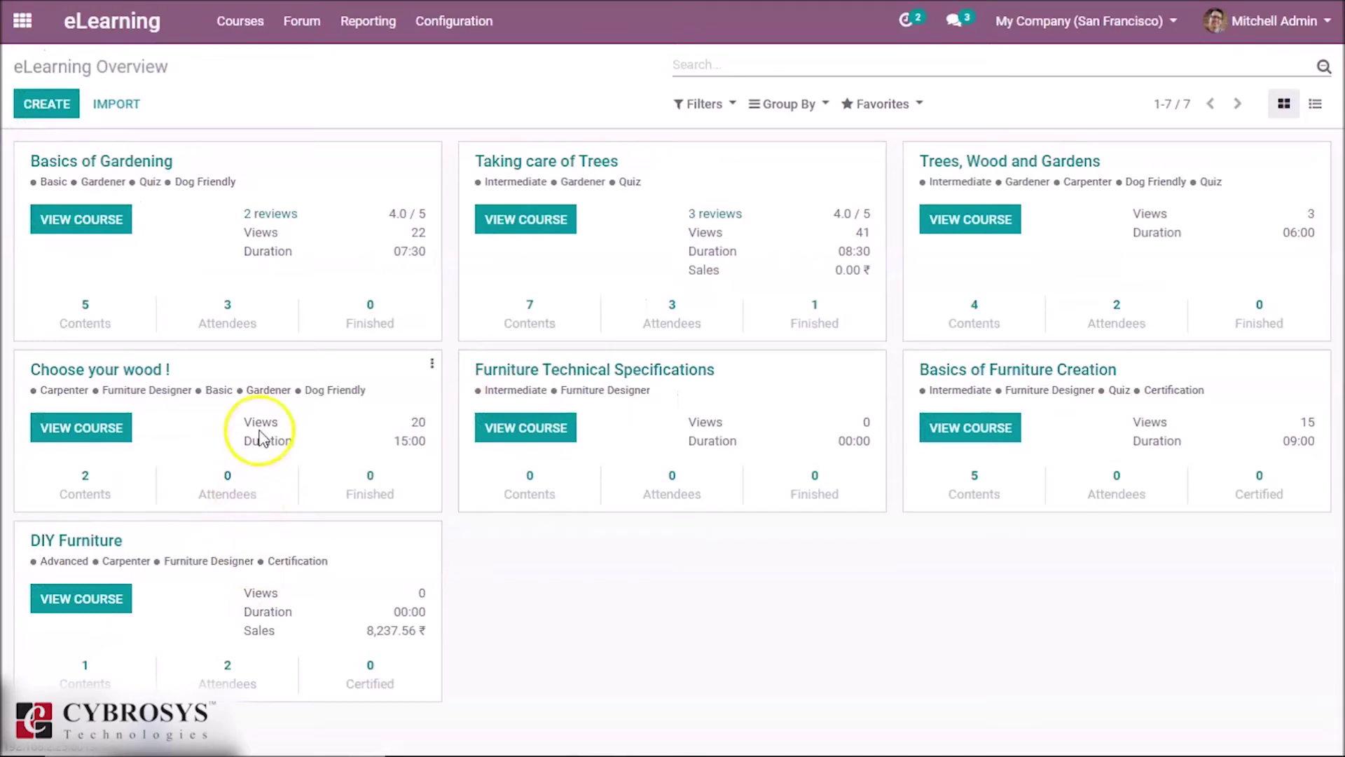
Step: List all 24 course contents, with Gardening: The Know-How shown as an Infographic
{"action": "left_click", "coordinate": [240, 21]}
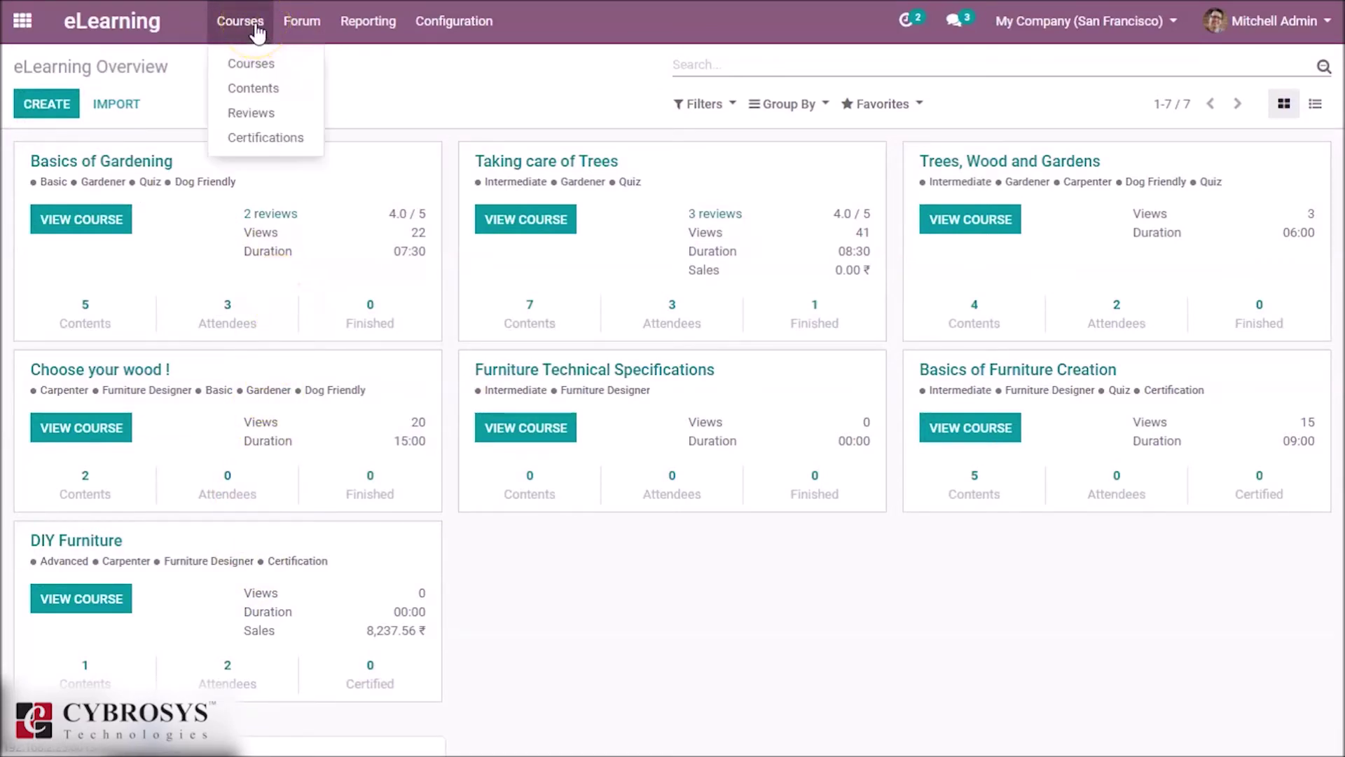
{"action": "left_click", "coordinate": [274, 92]}
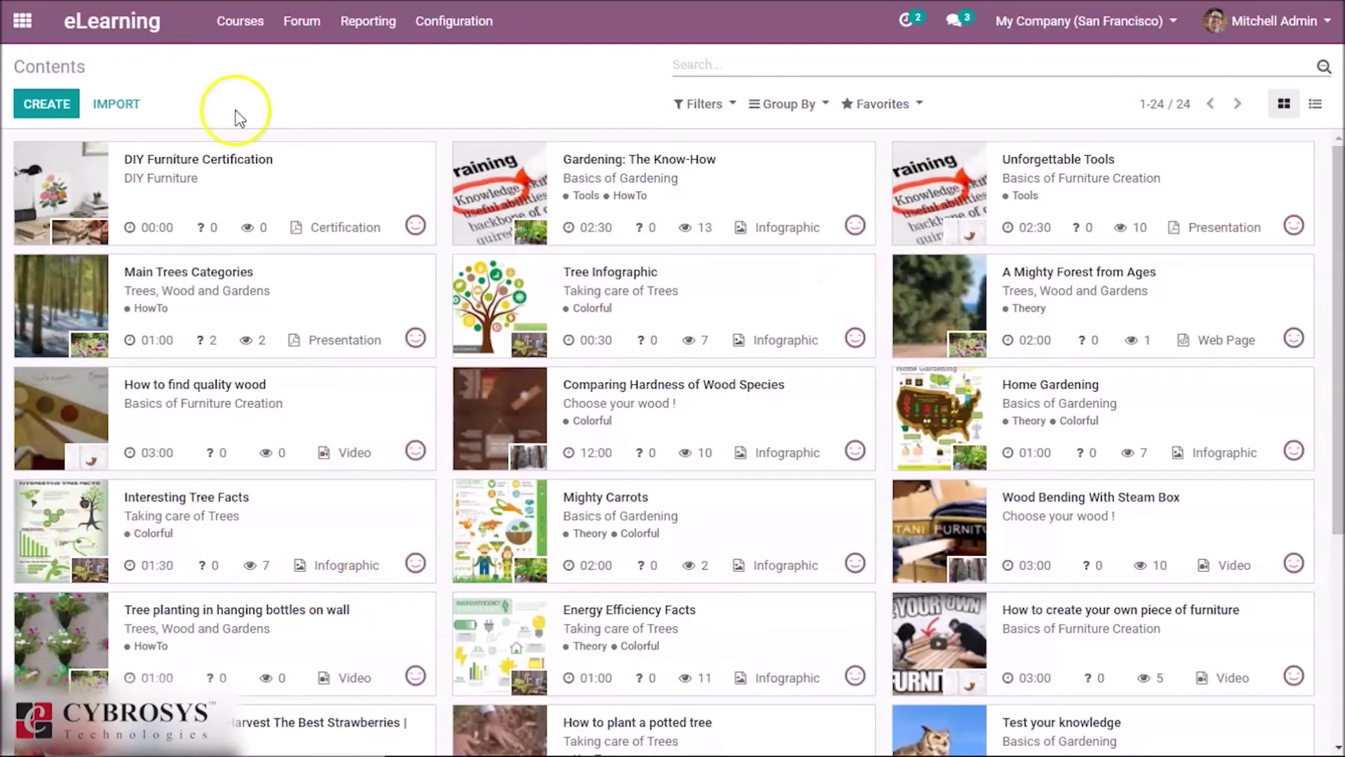
{"action": "left_click", "coordinate": [253, 27]}
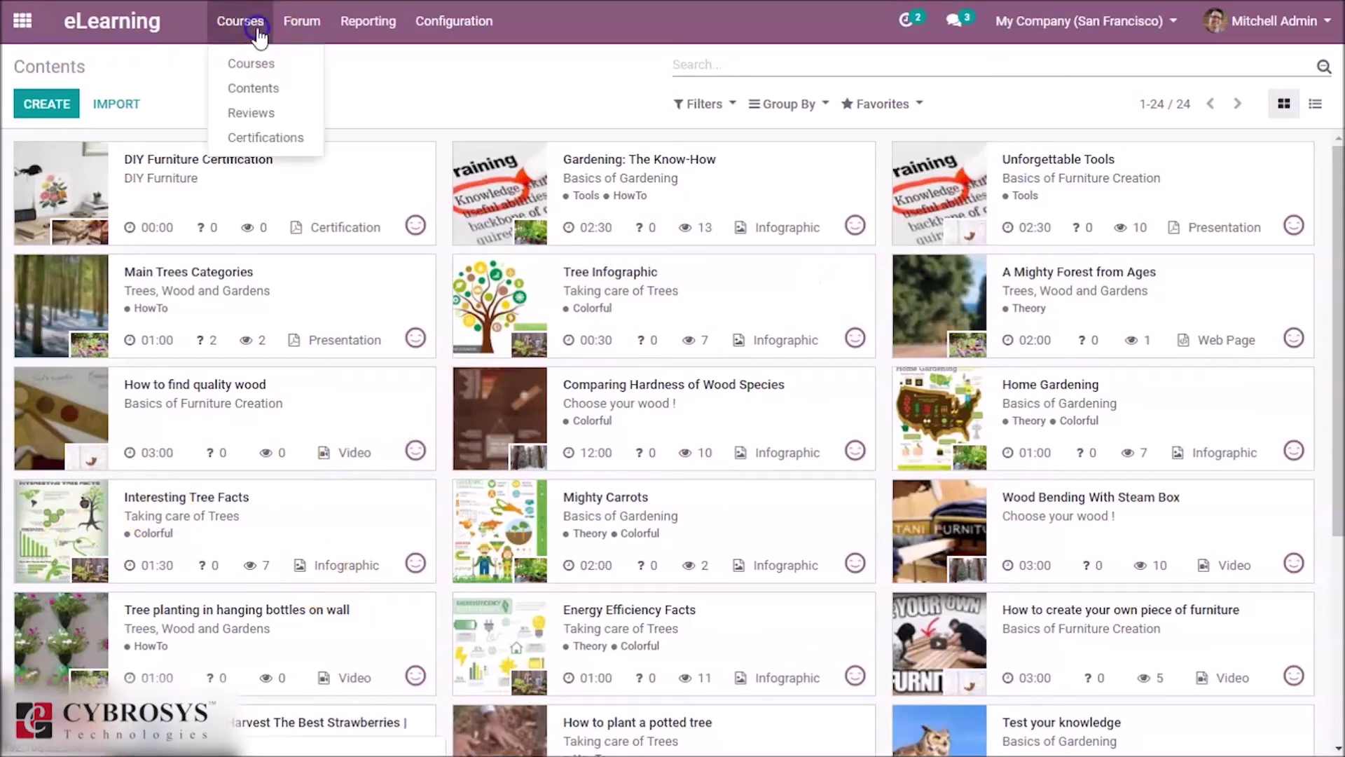
Step: Browse the five course reviews, the two certifications, then the eLearning Forums list
{"action": "left_click", "coordinate": [259, 113]}
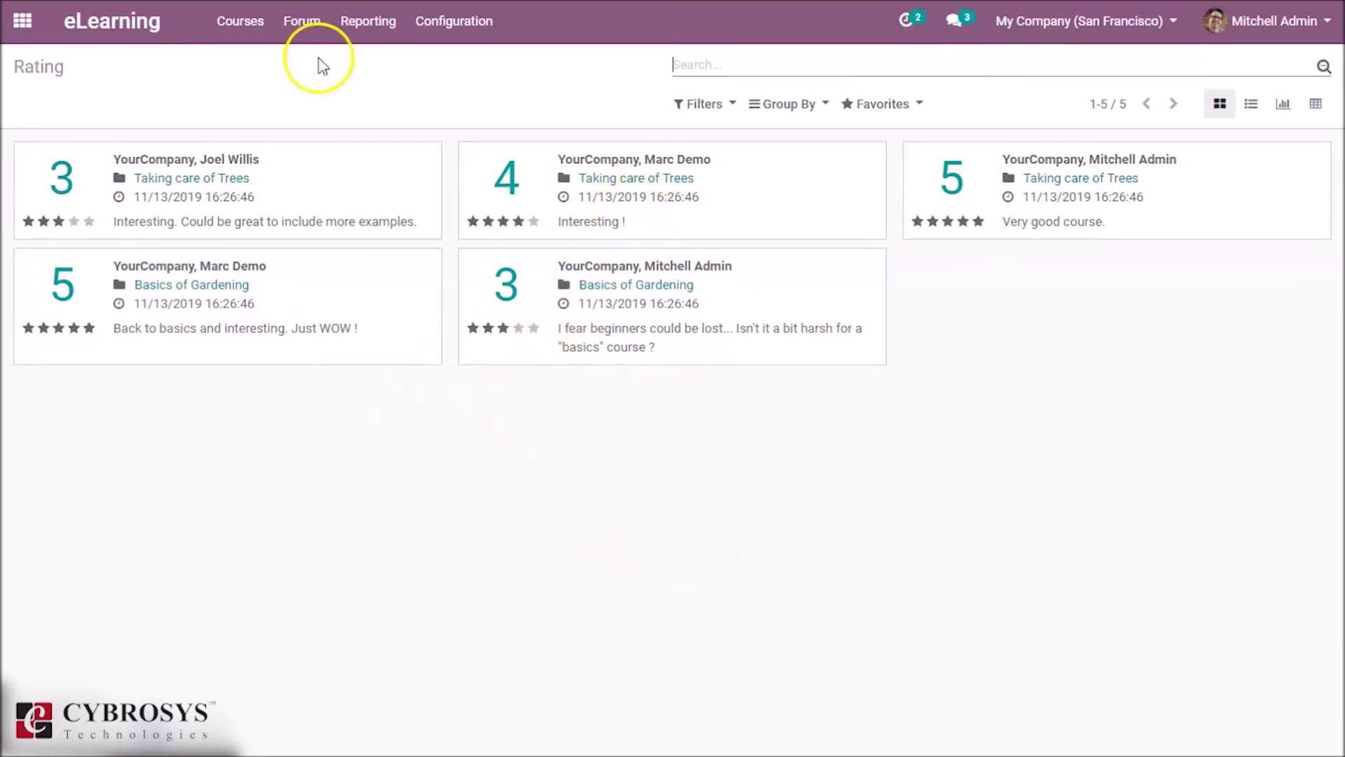
{"action": "left_click", "coordinate": [239, 46]}
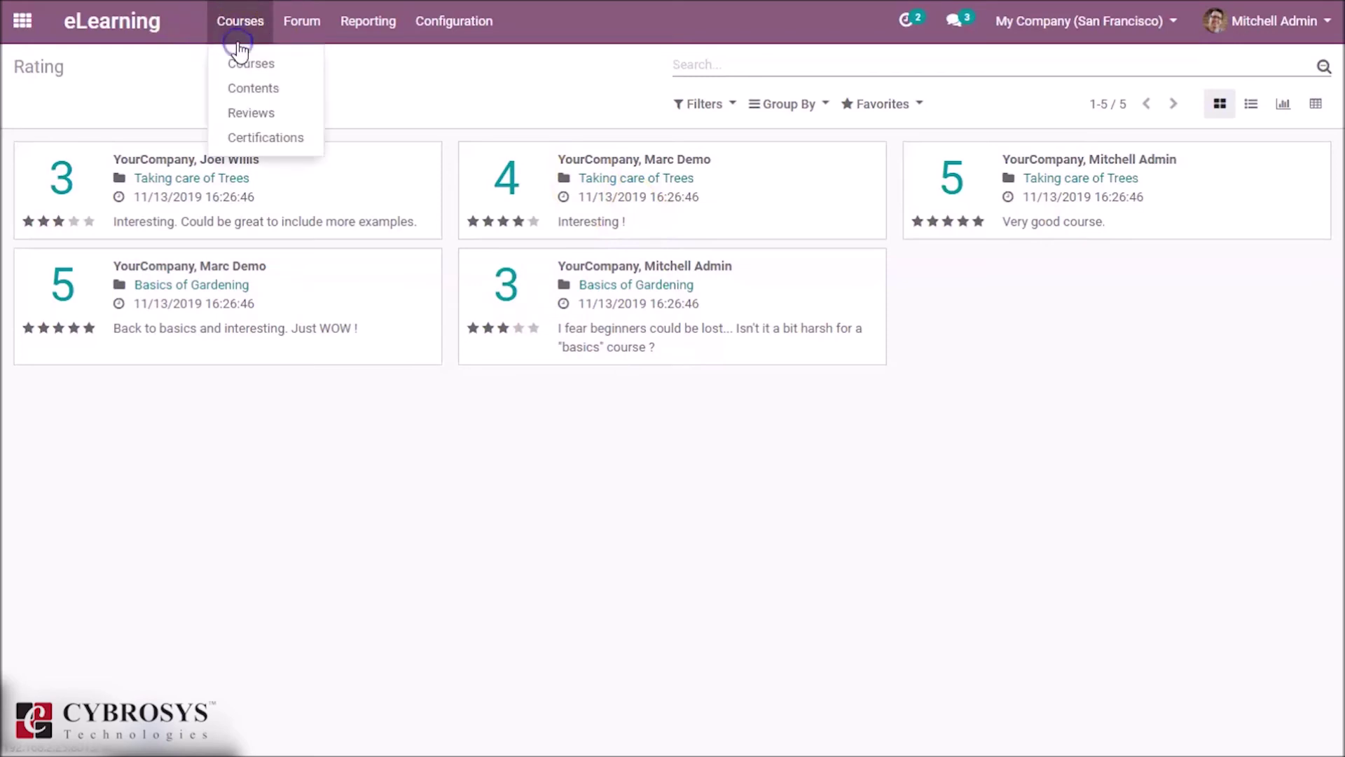
{"action": "left_click", "coordinate": [283, 149]}
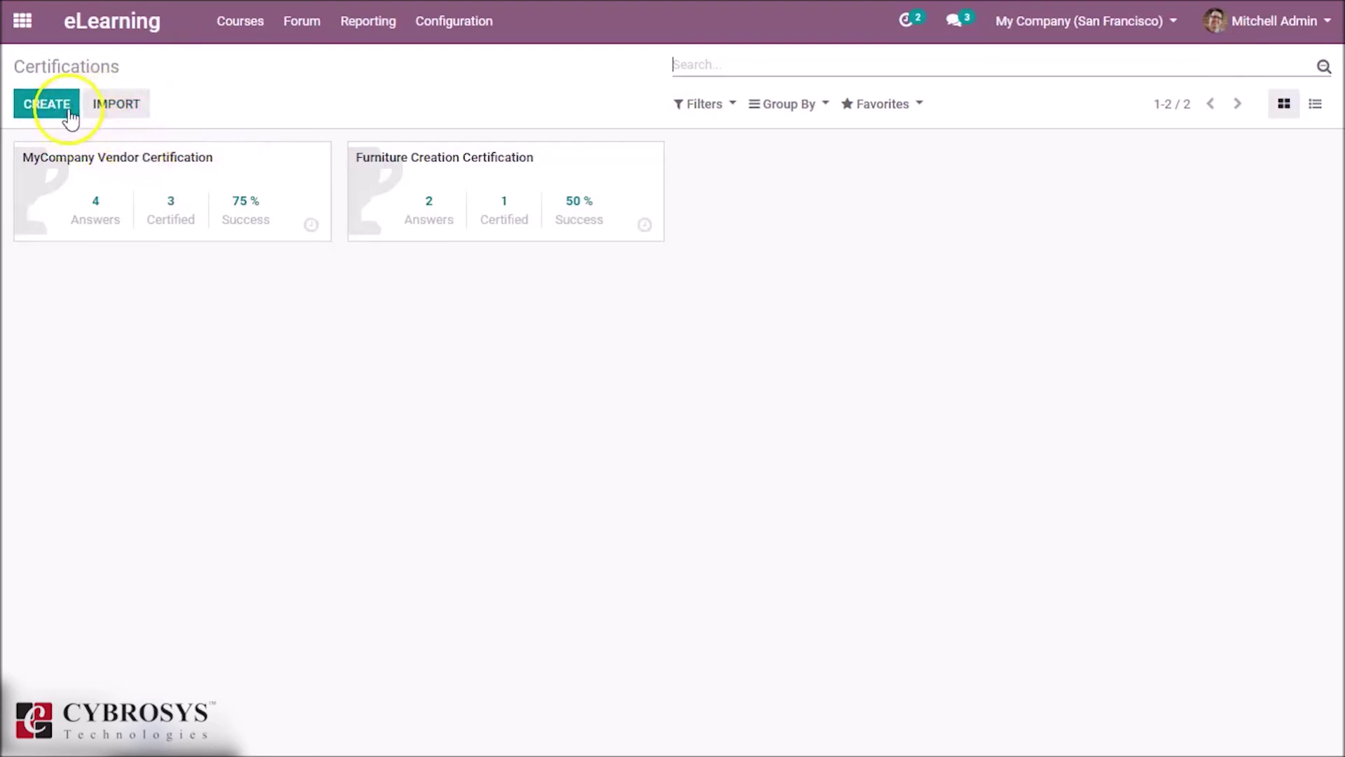
{"action": "left_click", "coordinate": [316, 35]}
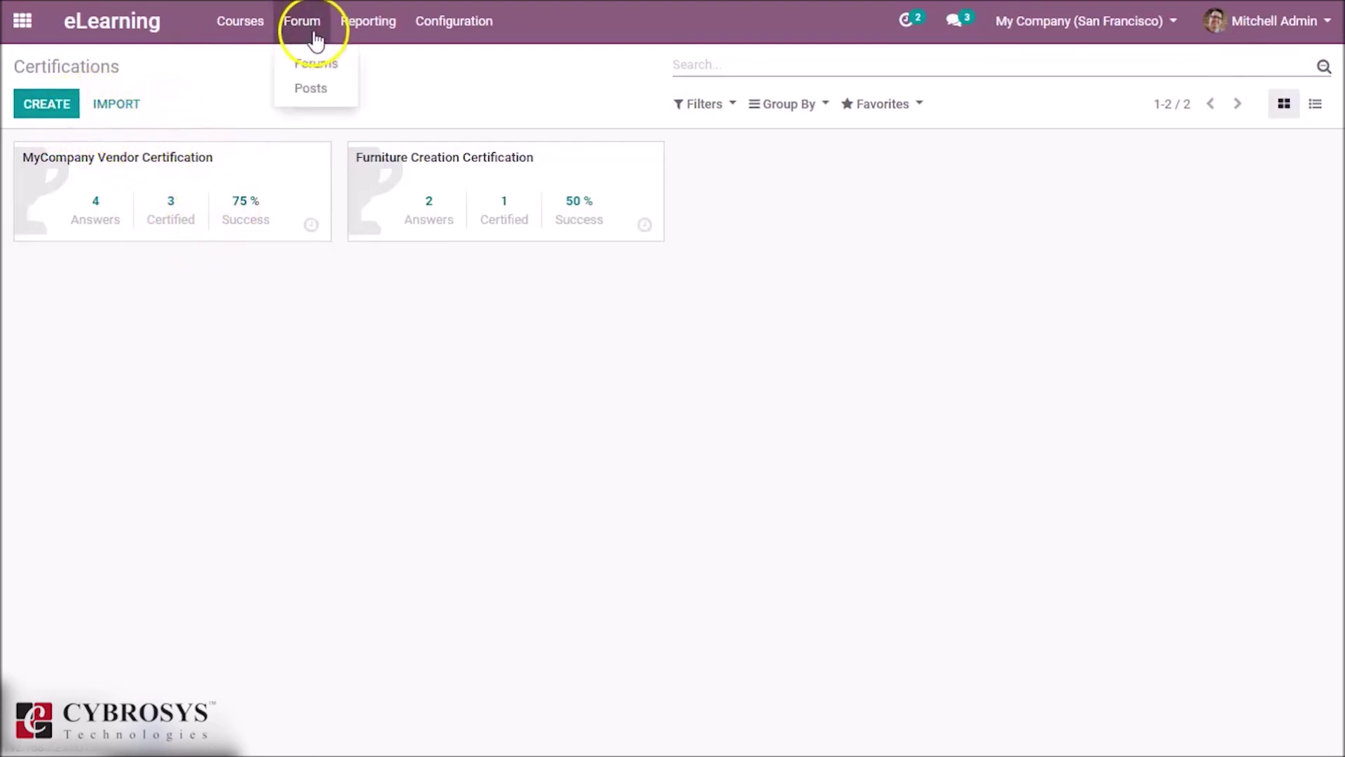
{"action": "left_click", "coordinate": [318, 62]}
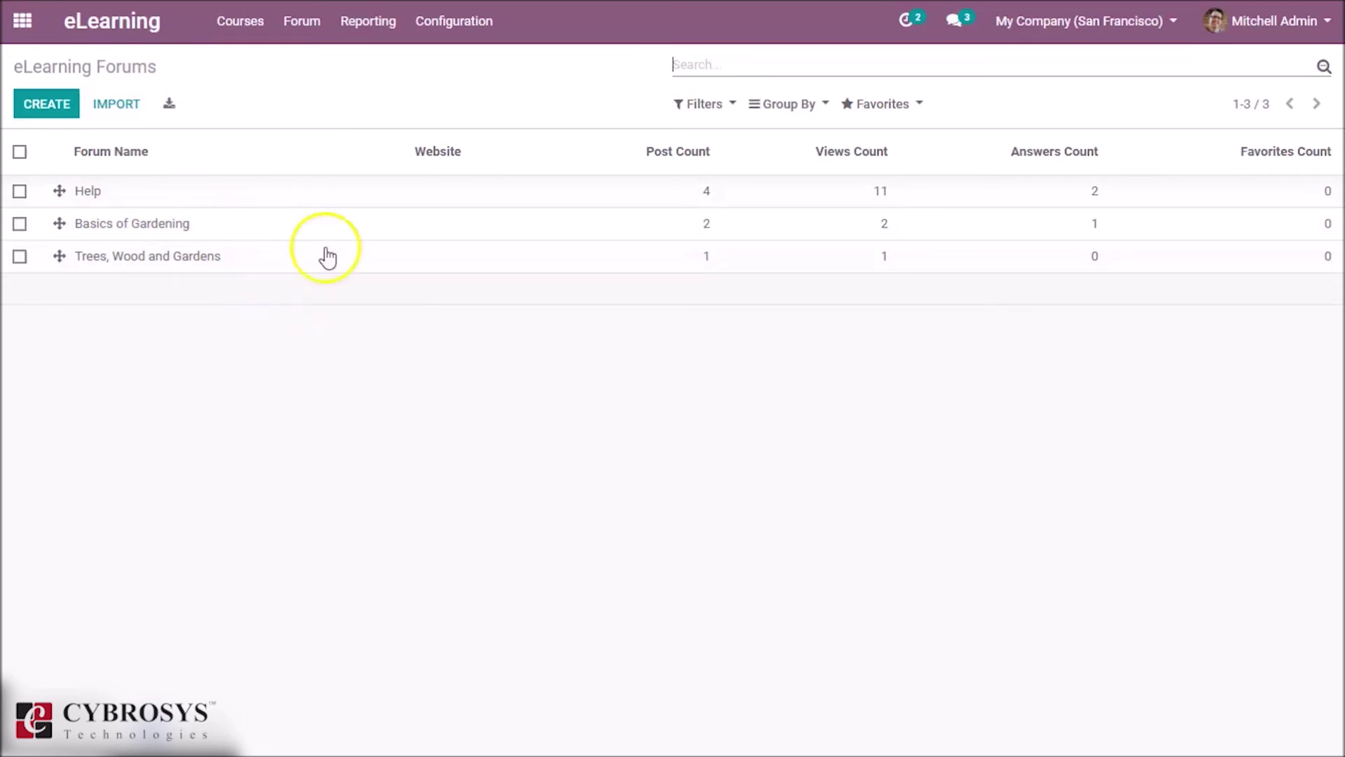
Step: Show the Forum Posts list limited to the four questions, then the Reporting menu
{"action": "left_click", "coordinate": [314, 34]}
{"action": "left_click", "coordinate": [312, 90]}
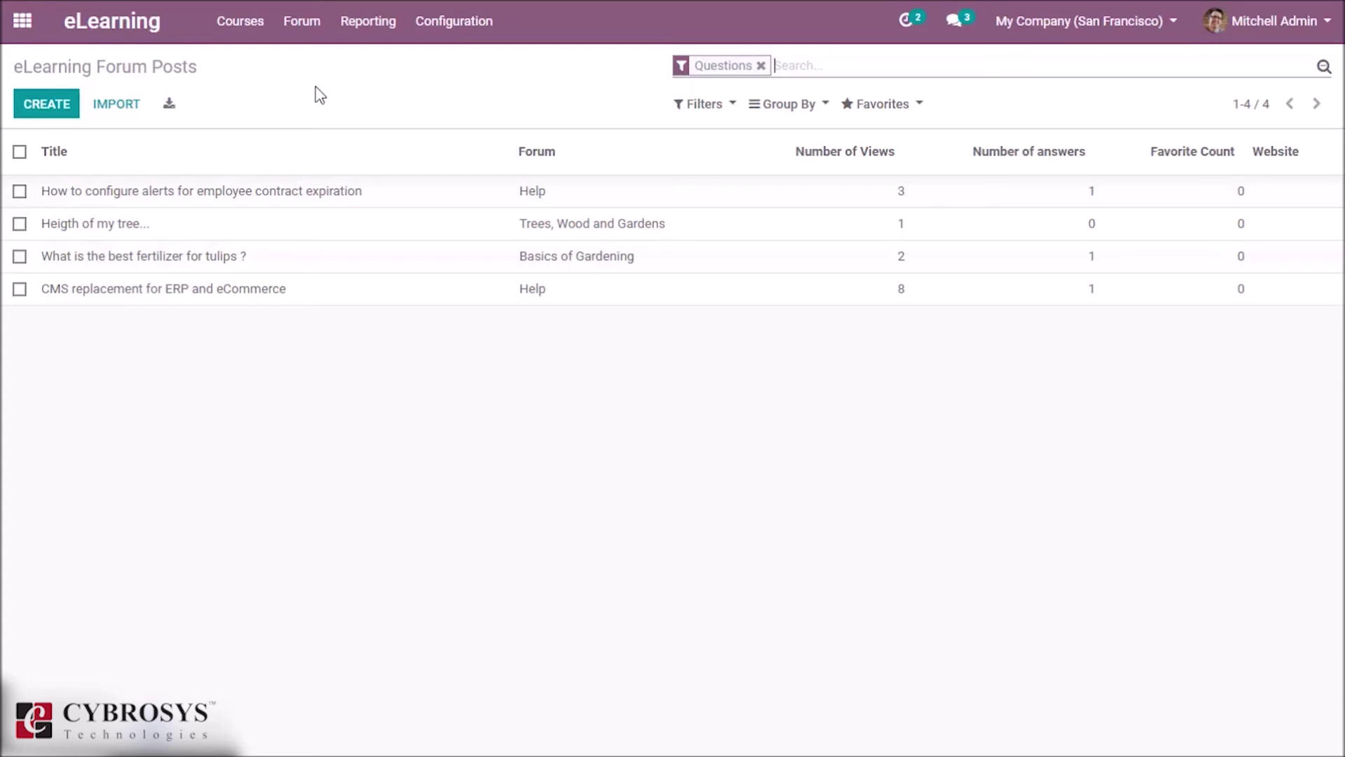
{"action": "left_click", "coordinate": [374, 35]}
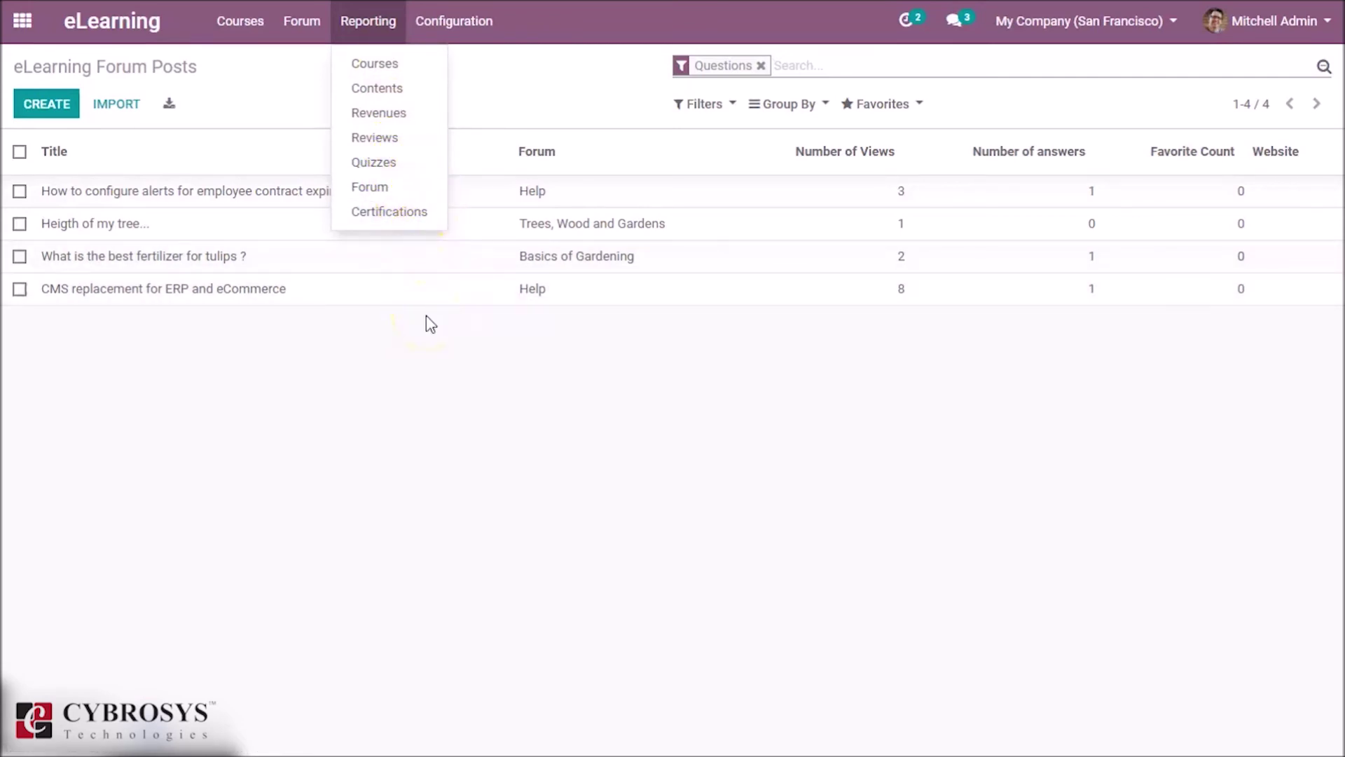
Step: Open the Course Tags list (Your Role, Your Level, Tags), then the Content Tags list
{"action": "left_click", "coordinate": [458, 40]}
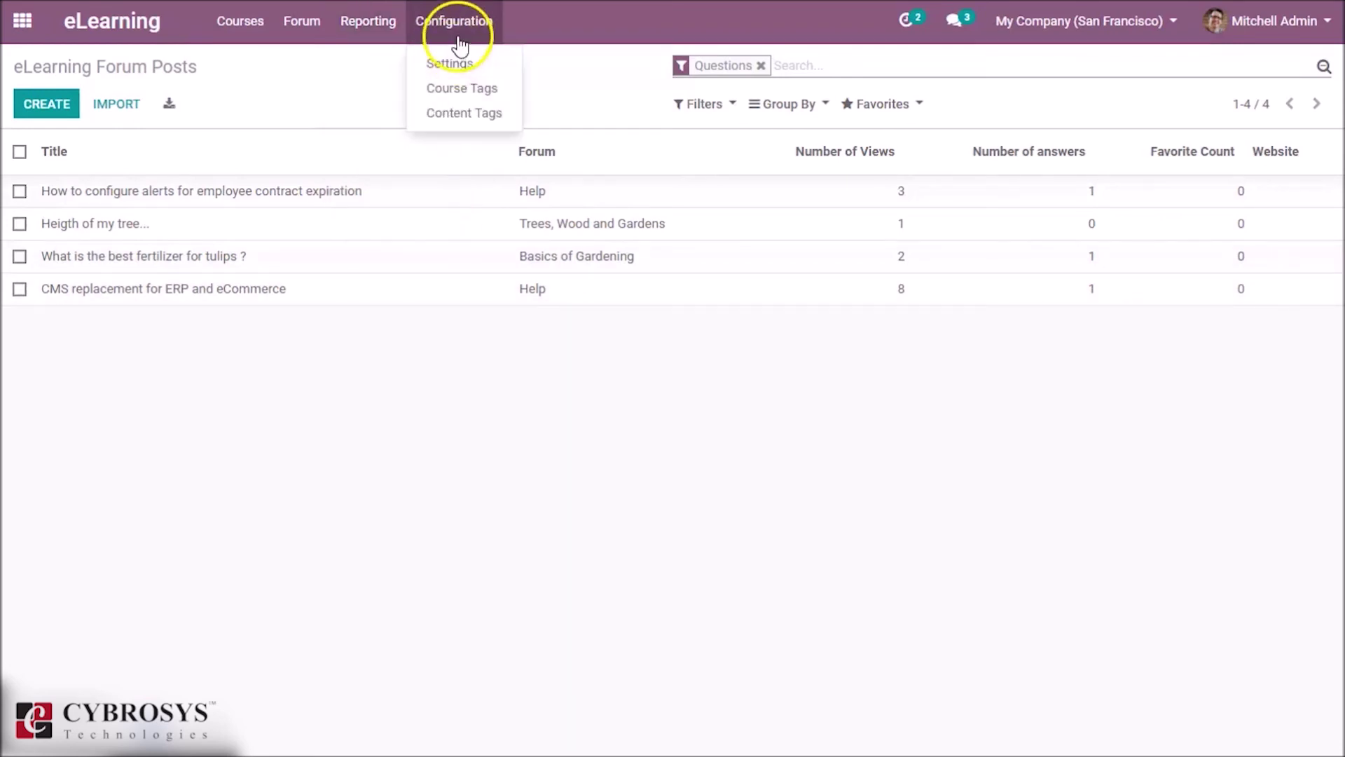
{"action": "left_click", "coordinate": [458, 41]}
{"action": "left_click", "coordinate": [459, 41]}
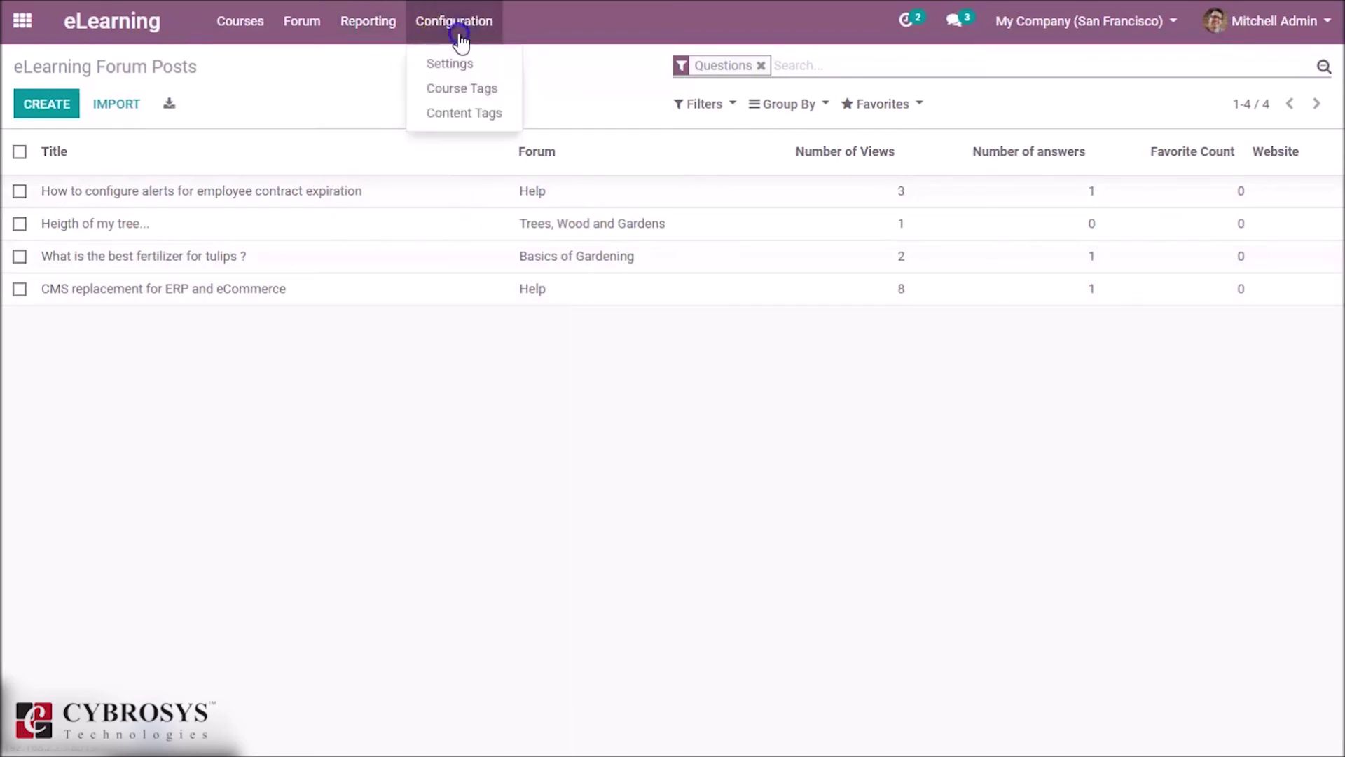
{"action": "left_click", "coordinate": [474, 99]}
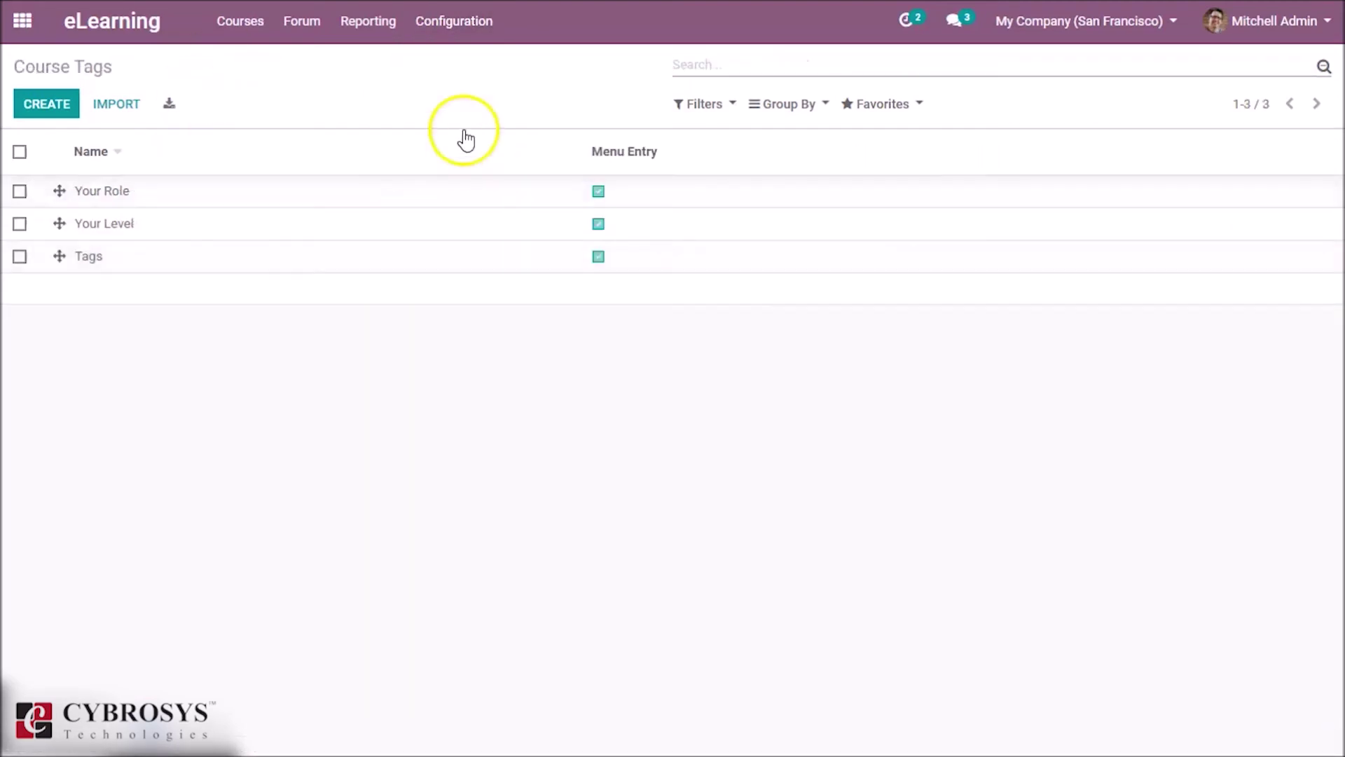
{"action": "left_click", "coordinate": [474, 27]}
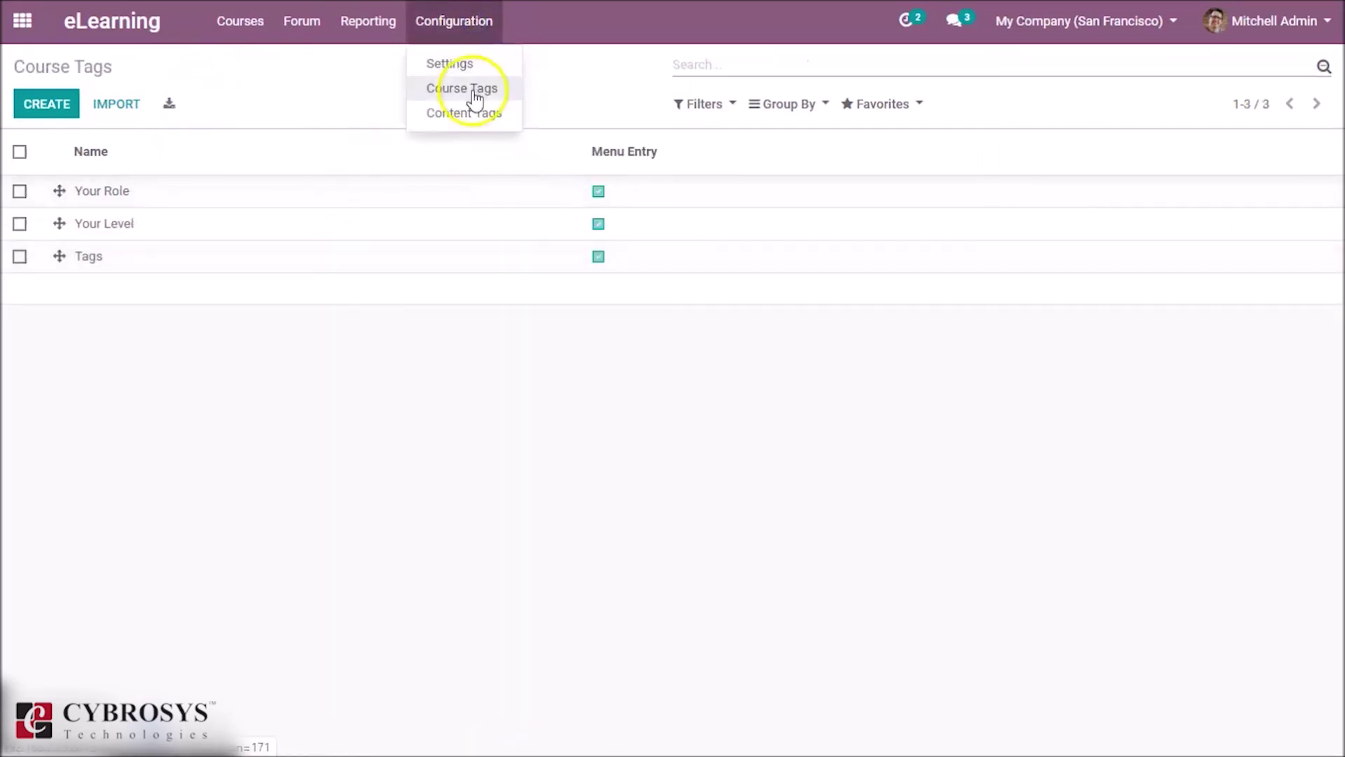
{"action": "left_click", "coordinate": [468, 115]}
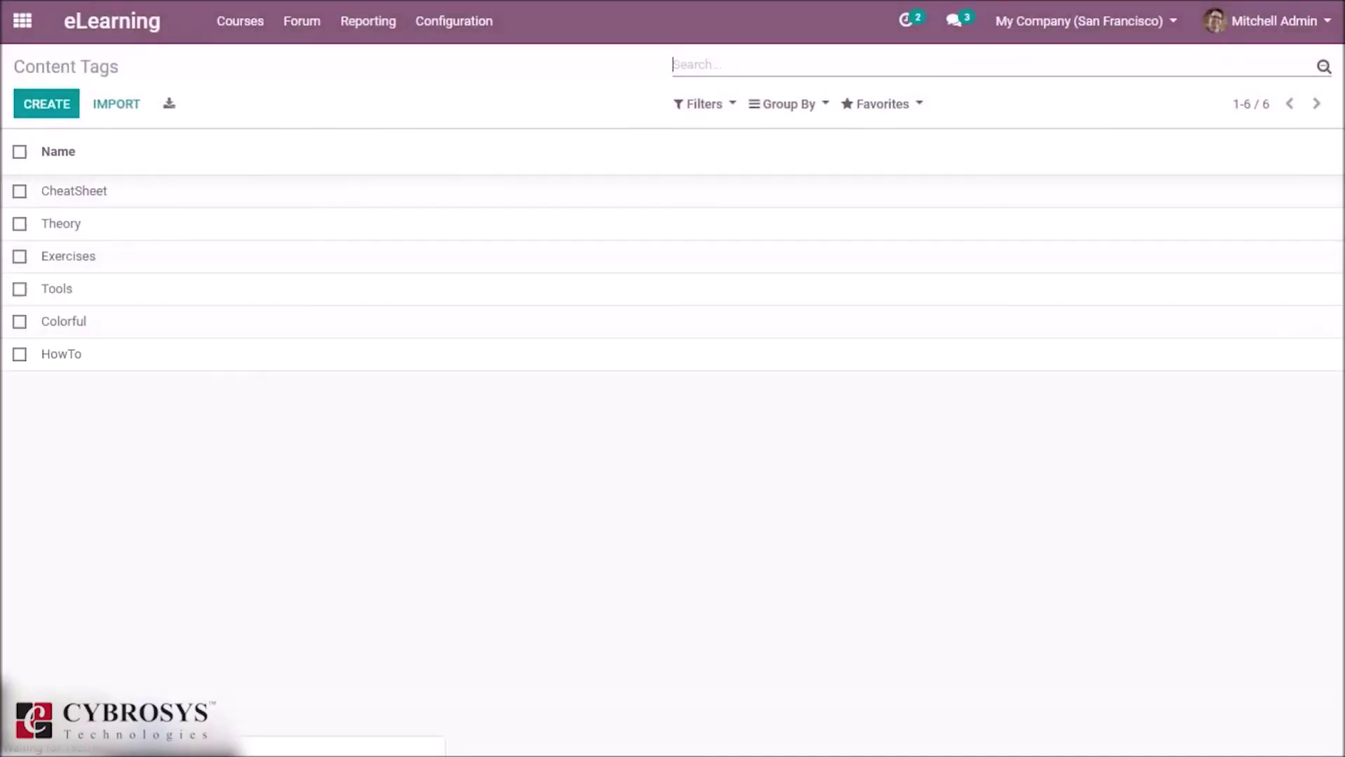
Step: Save the eLearning settings with Forum, Mailing, Certifications and eCommerce enabled, then go back home
{"action": "left_click", "coordinate": [454, 21]}
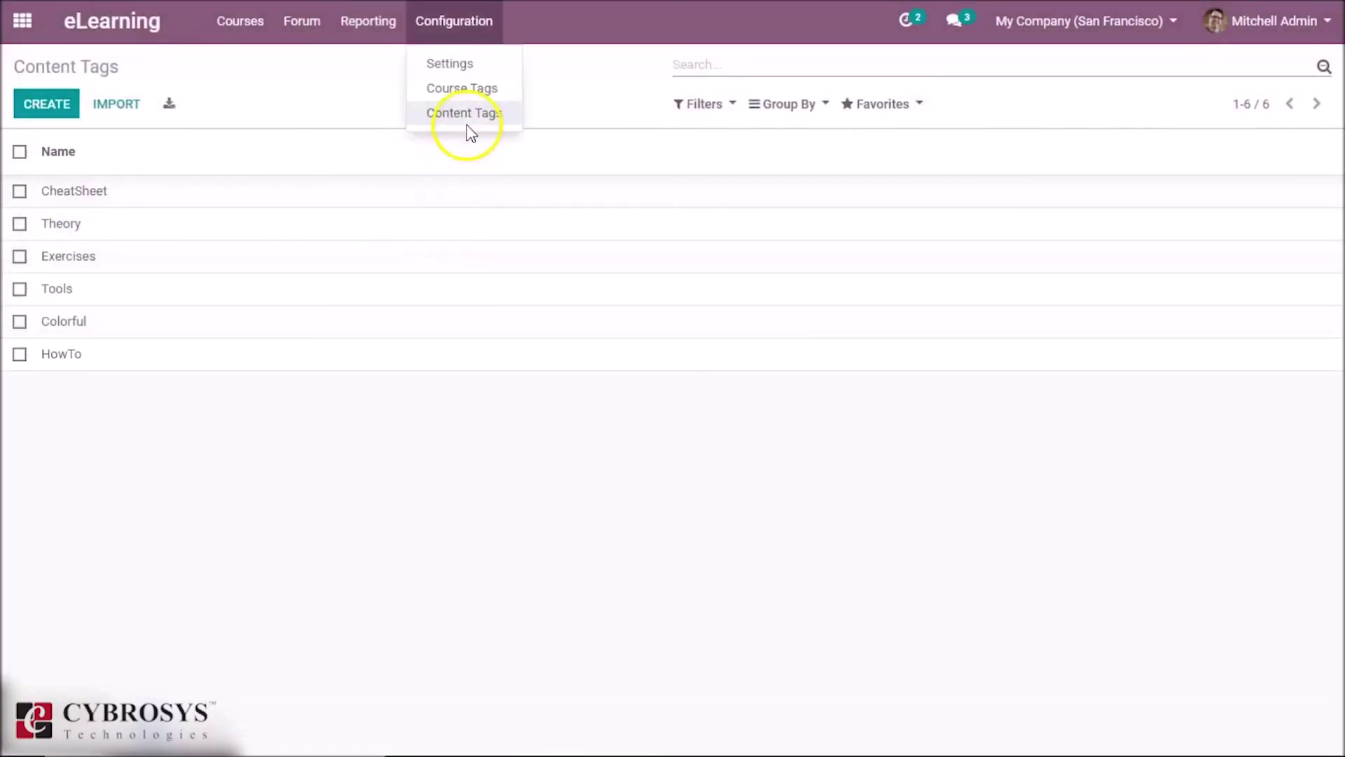
{"action": "left_click", "coordinate": [475, 69]}
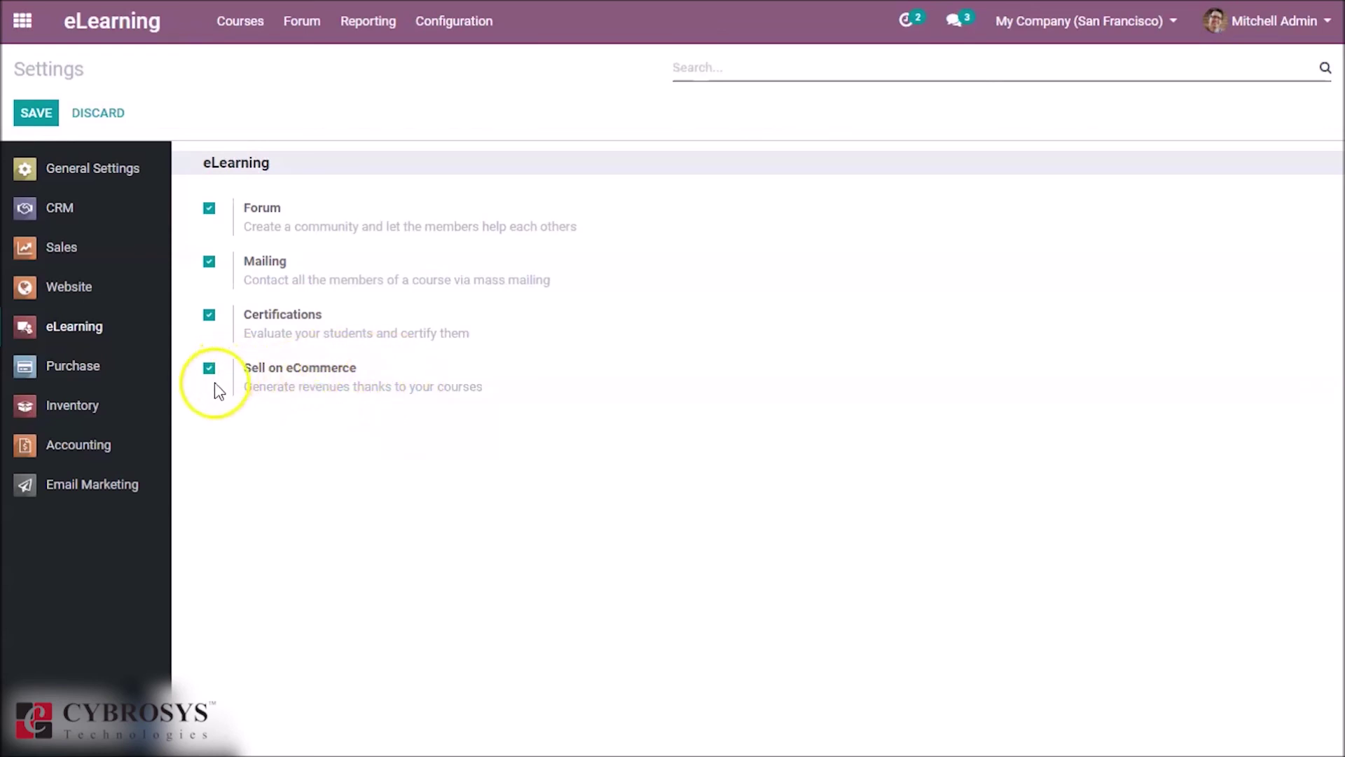
{"action": "left_click", "coordinate": [26, 110]}
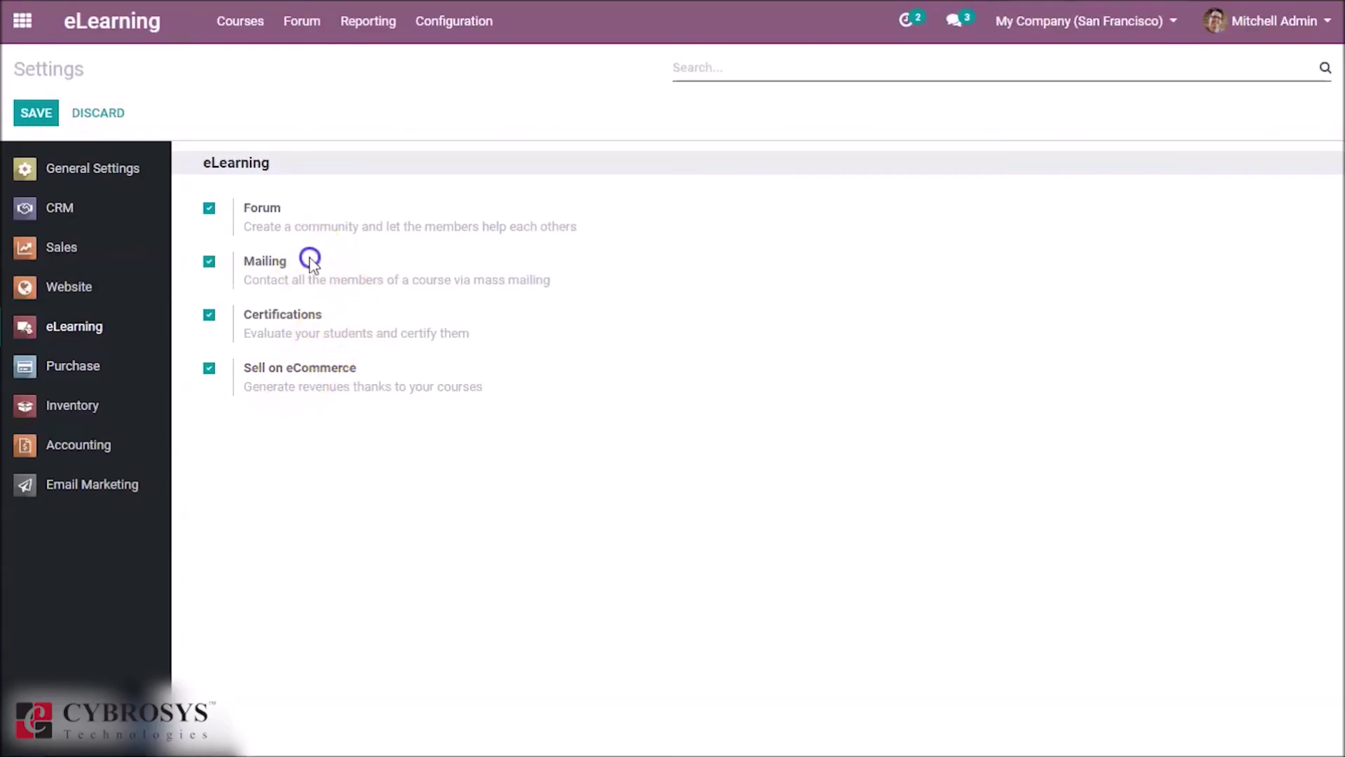
{"action": "left_click", "coordinate": [22, 21]}
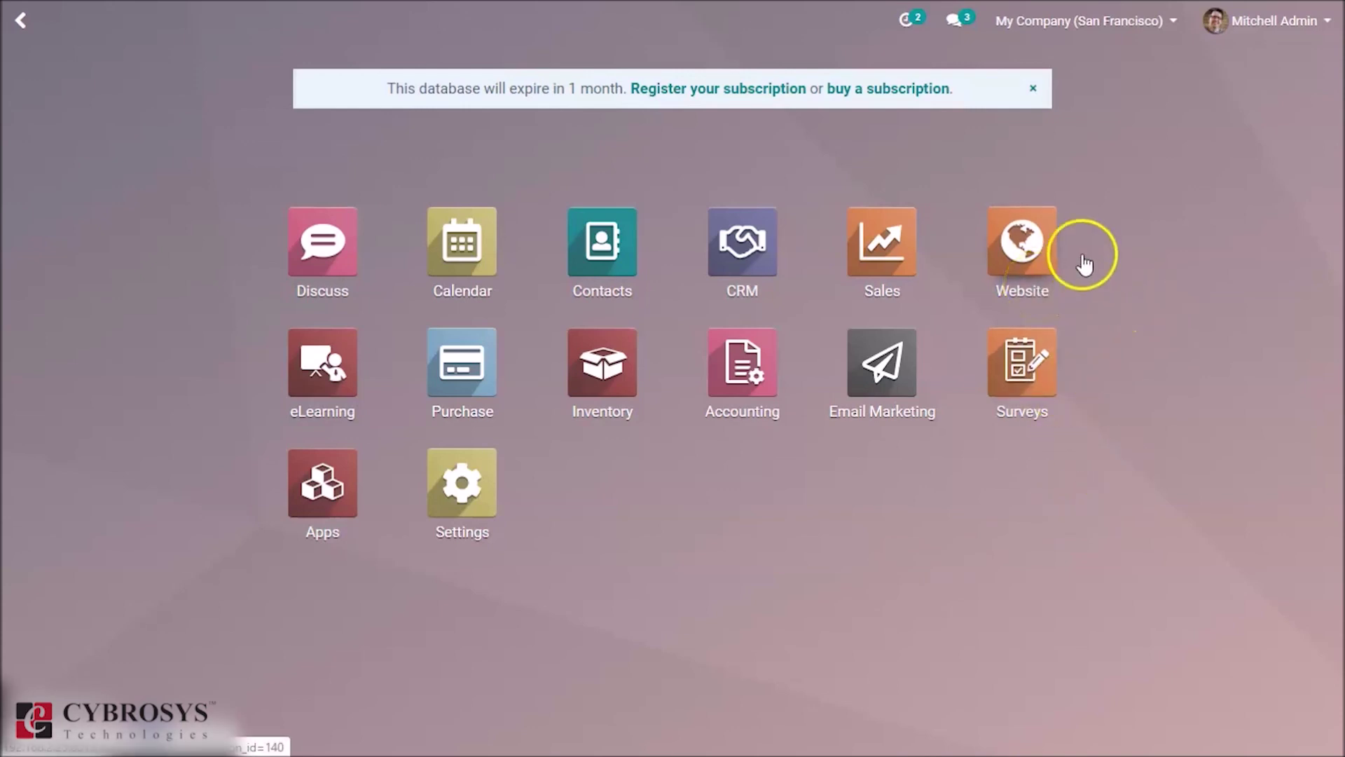
Step: Browse the live website's Courses page and its eLearning course cards, then return to the apps home screen
{"action": "left_click", "coordinate": [1023, 253]}
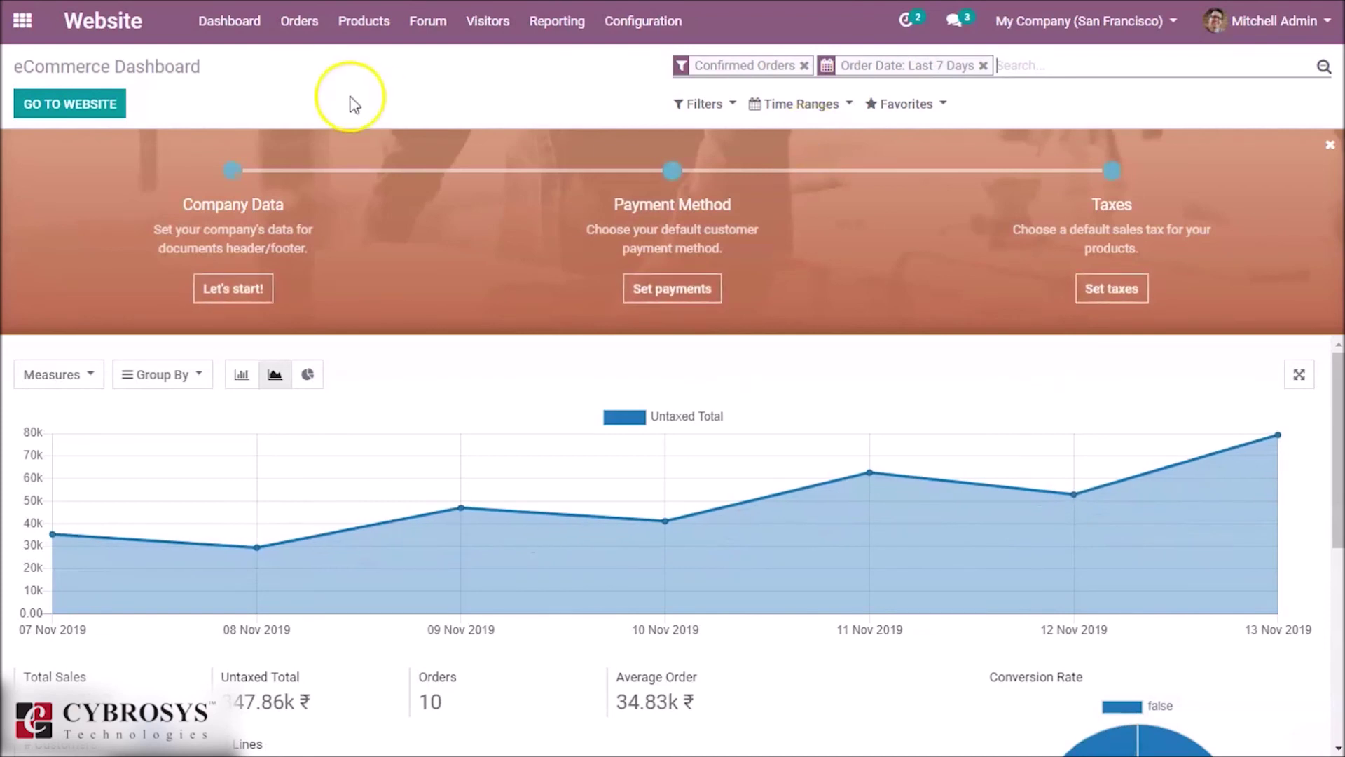
{"action": "left_click", "coordinate": [113, 99]}
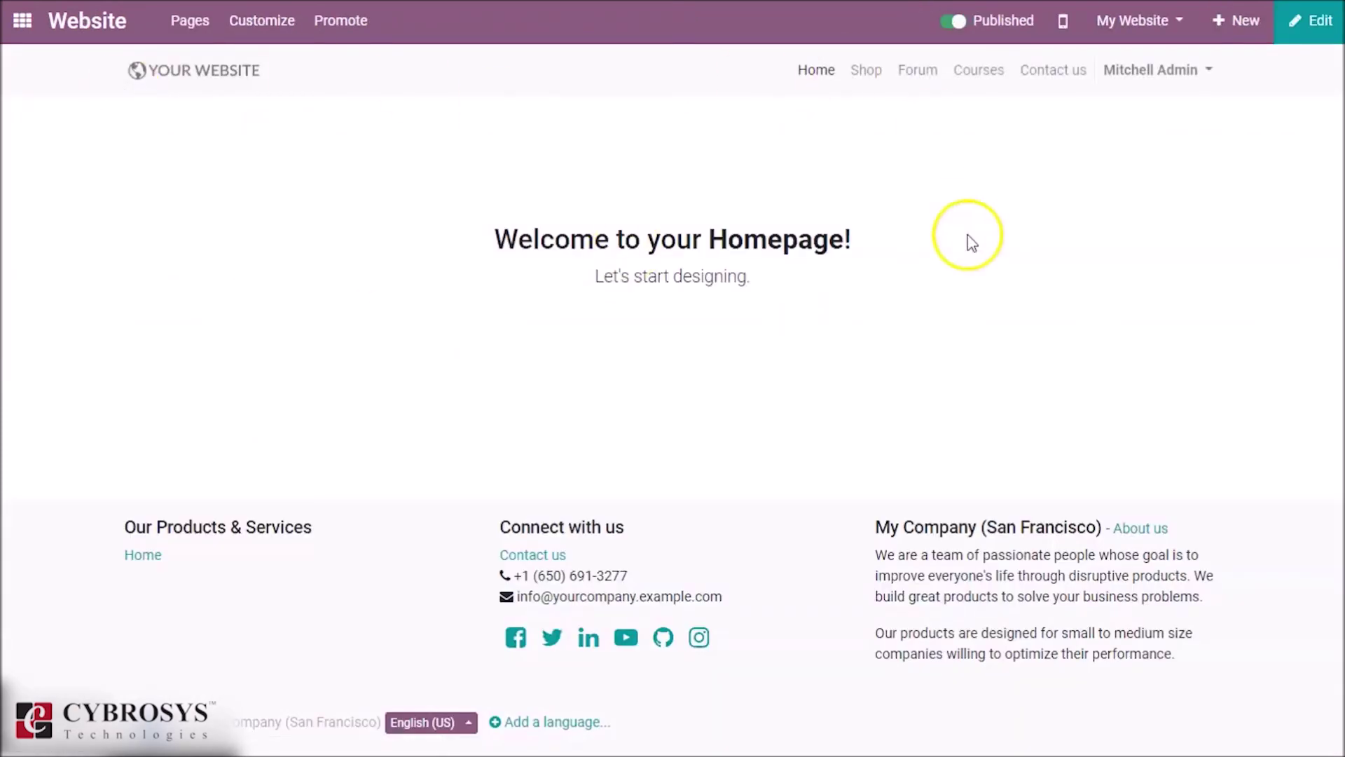
{"action": "left_click", "coordinate": [986, 71]}
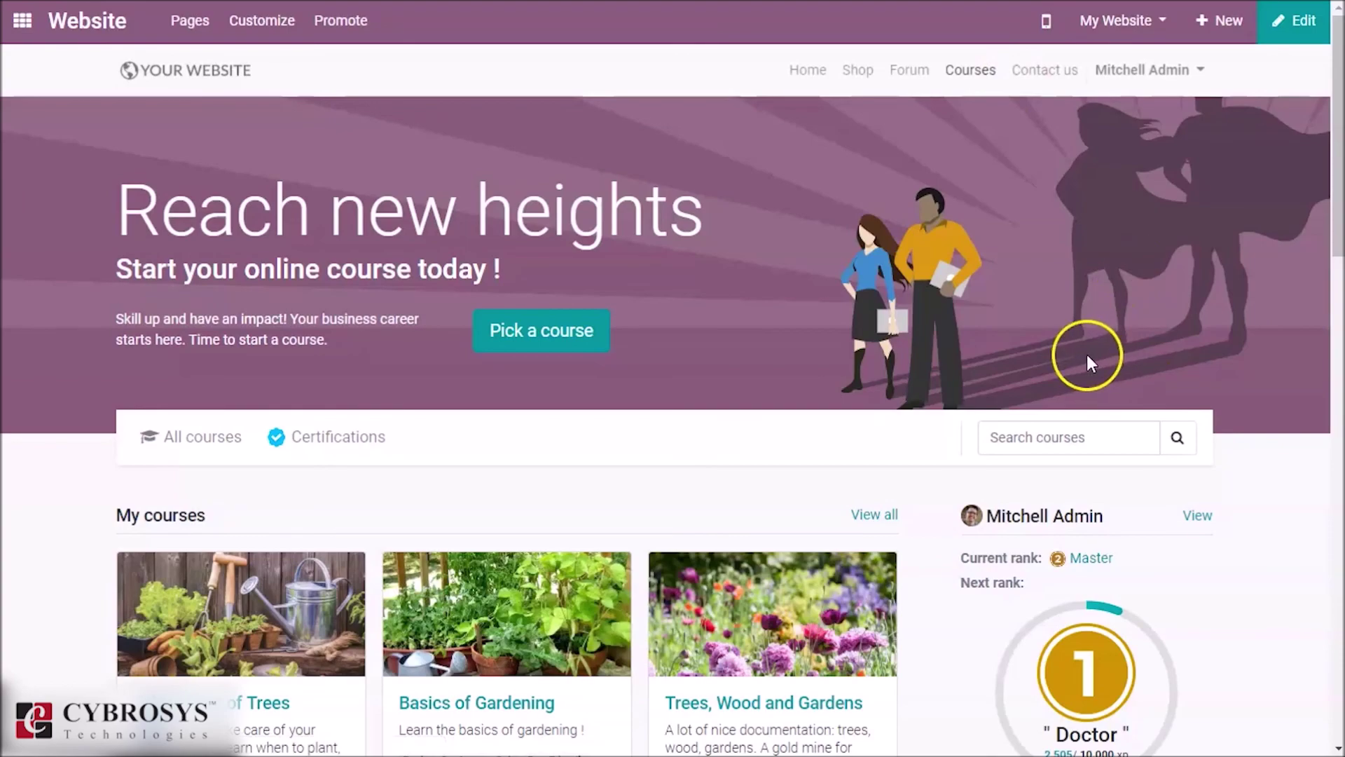
{"action": "left_click_drag", "start_coordinate": [1336, 234], "coordinate": [1336, 320]}
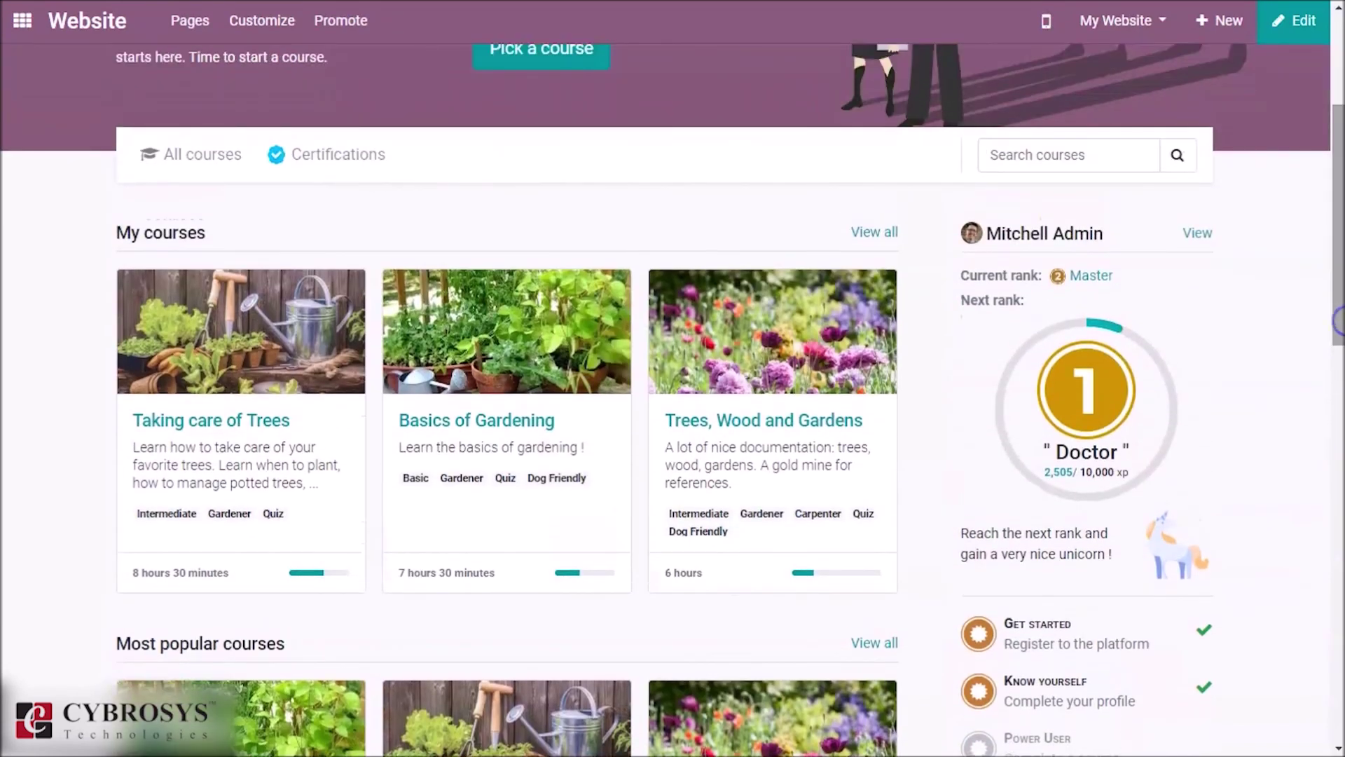
{"action": "left_click", "coordinate": [25, 22]}
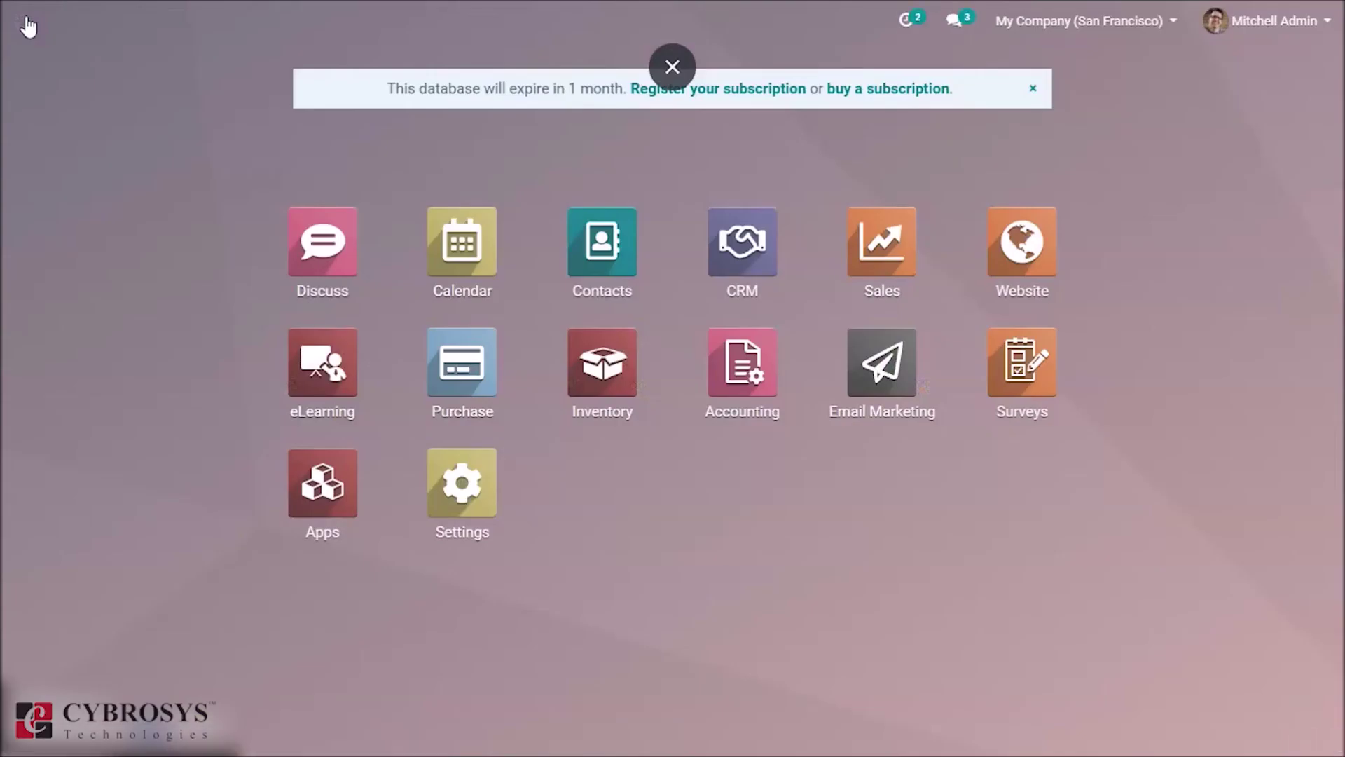
{"action": "left_click", "coordinate": [625, 538]}
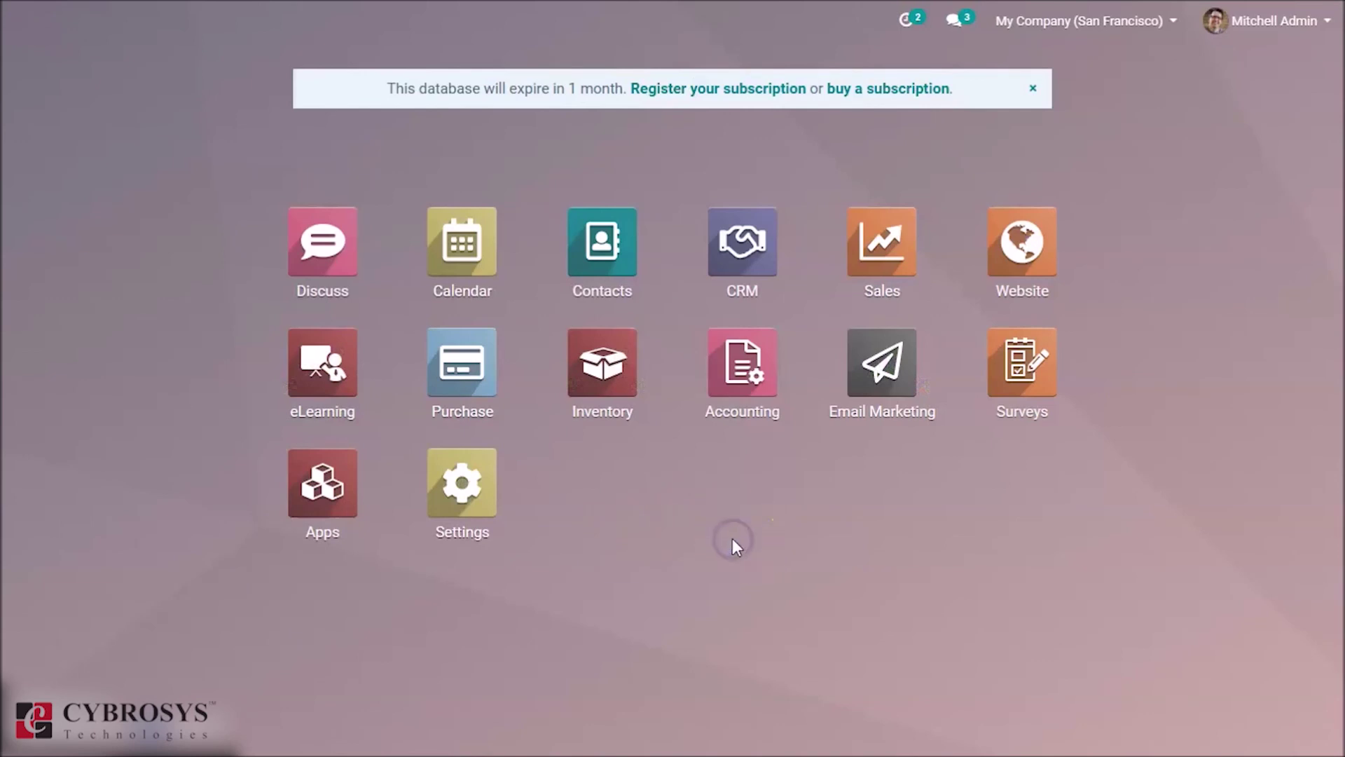
{"action": "left_click", "coordinate": [906, 501]}
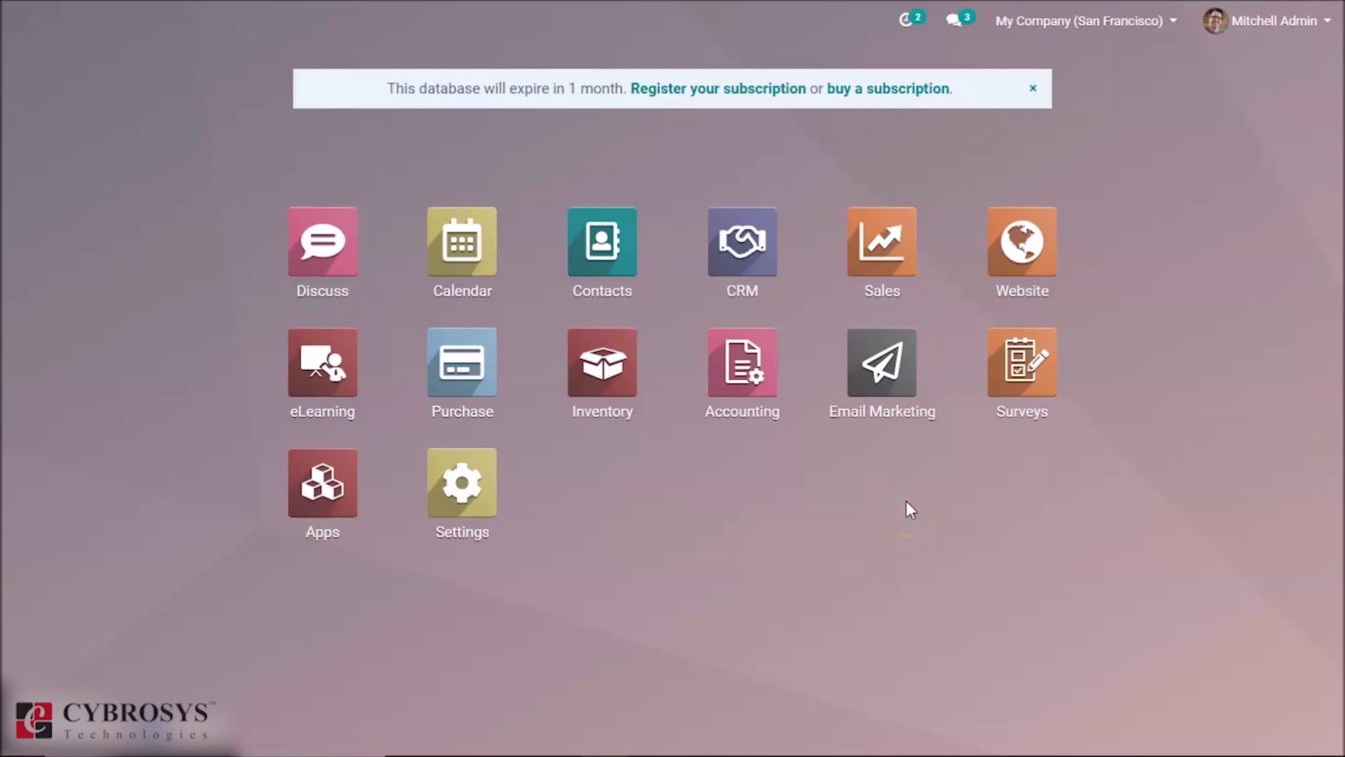